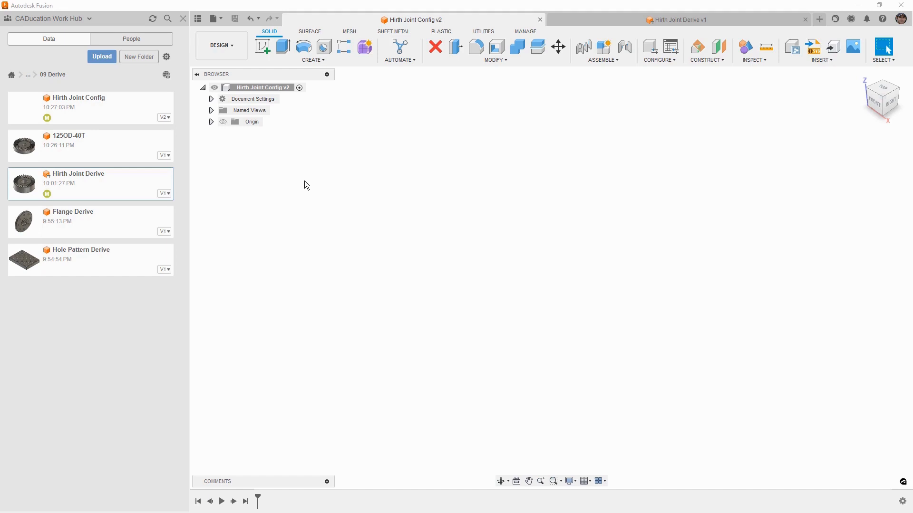
- In the Hirth Joint Derive design, switch through the configurations to activate 100OD-40T and review the configuration table
click(717, 22)
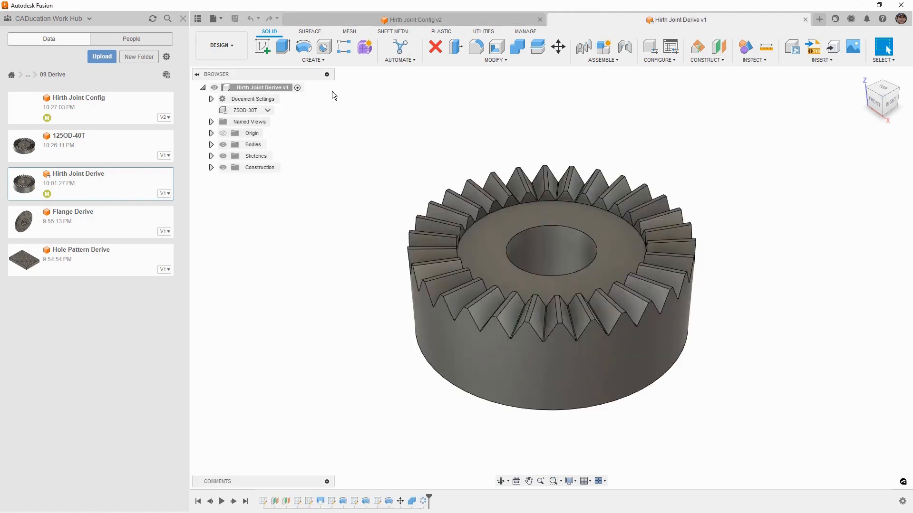
click(269, 111)
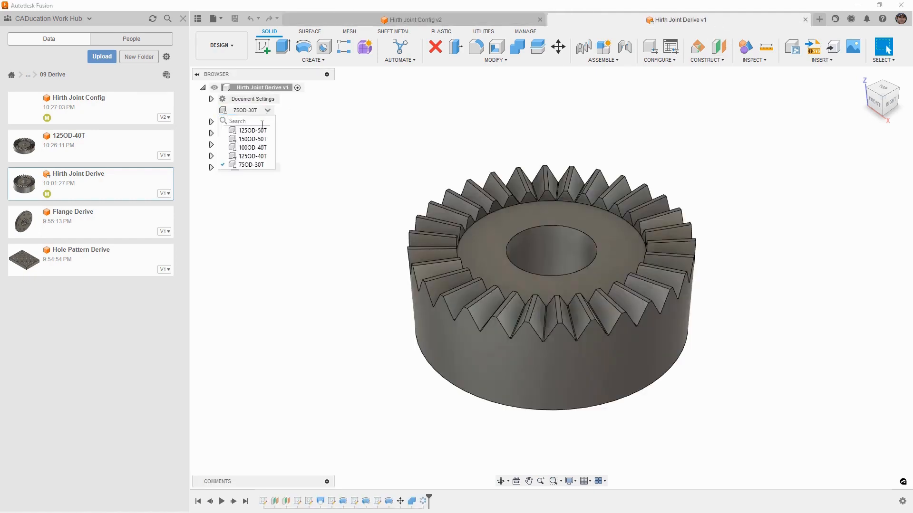
click(261, 132)
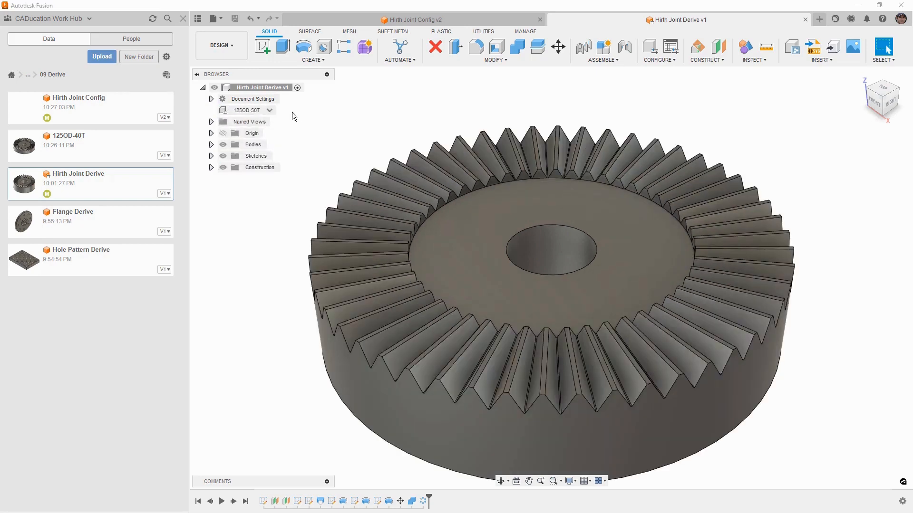
click(269, 110)
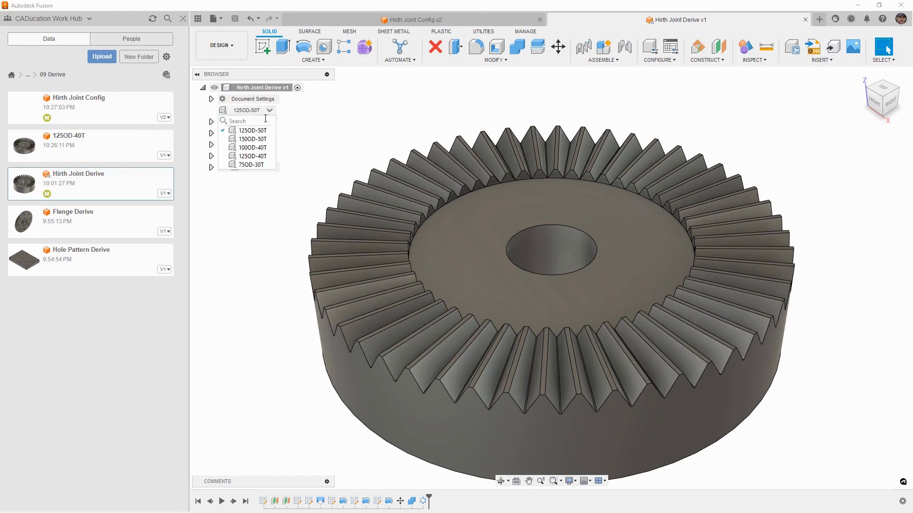
click(253, 139)
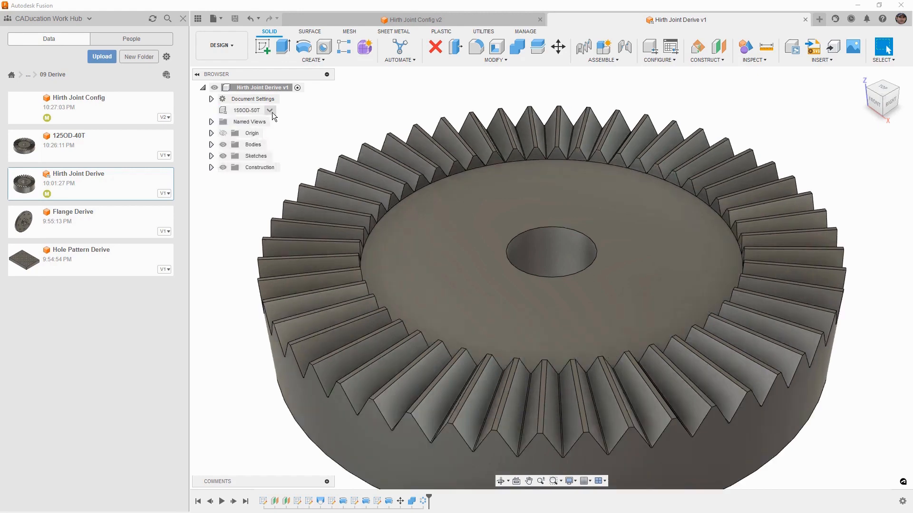
click(271, 110)
click(265, 147)
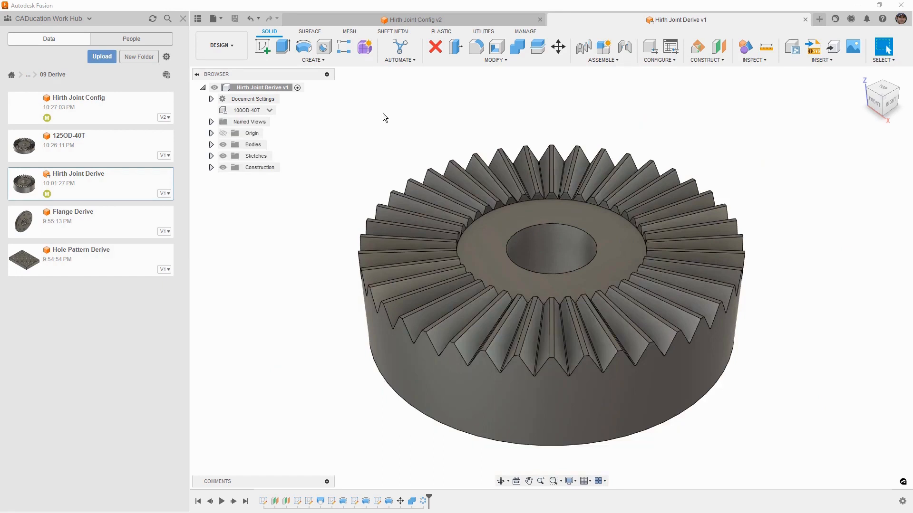
click(672, 48)
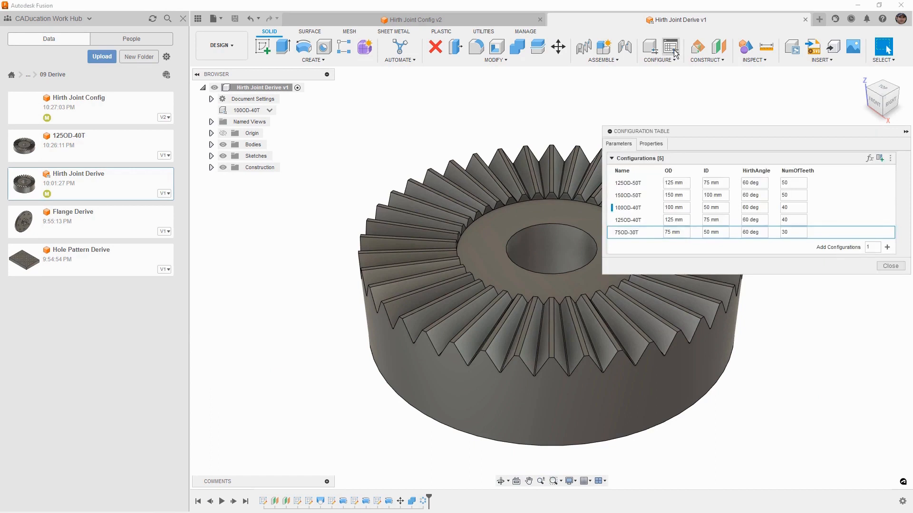
click(890, 267)
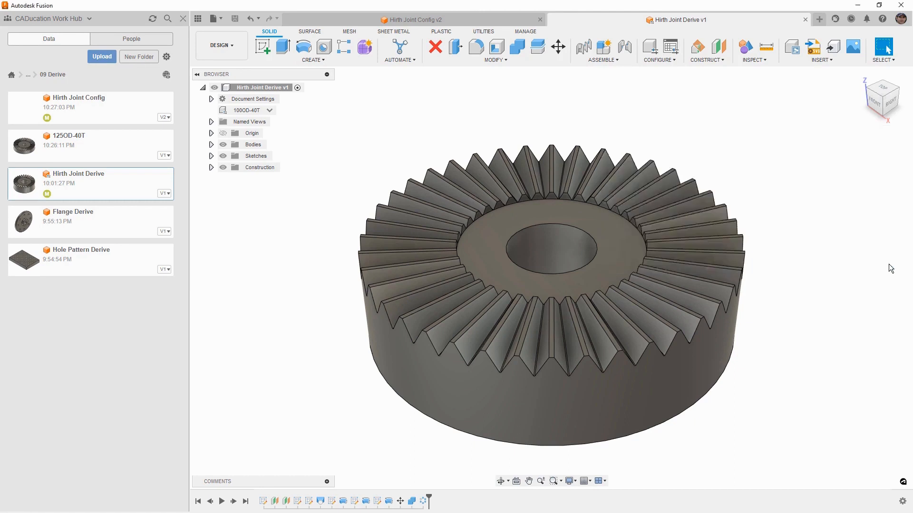
- Insert the 75OD-30T configuration of Hirth Joint Derive into the Hirth Joint Config design, keeping its default position
click(454, 21)
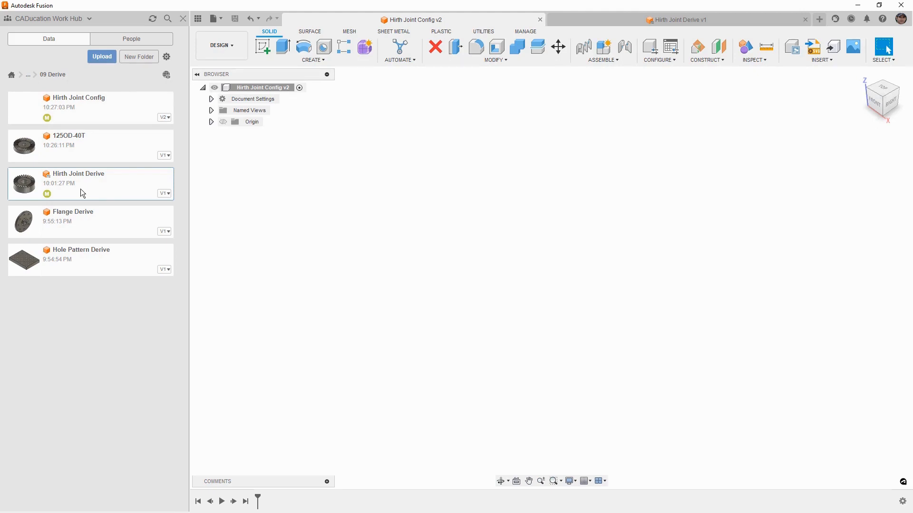
drag(65, 190, 382, 207)
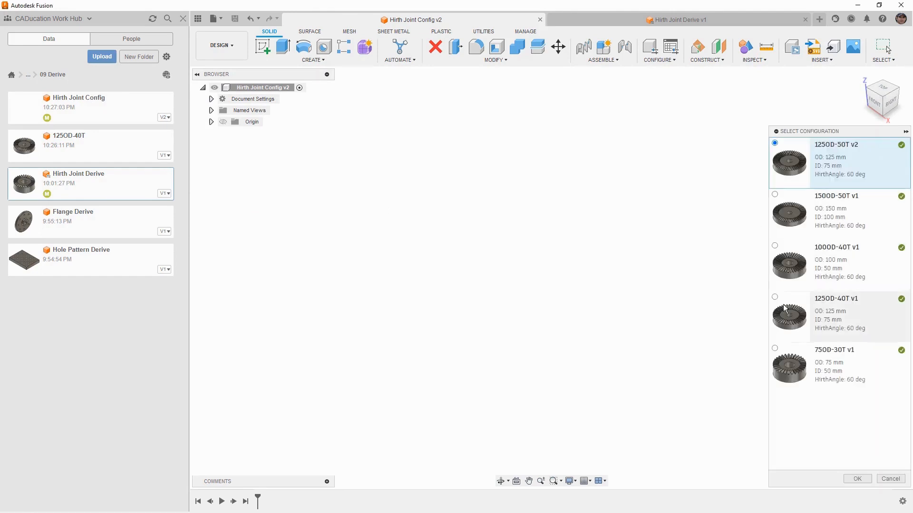
click(785, 316)
click(788, 367)
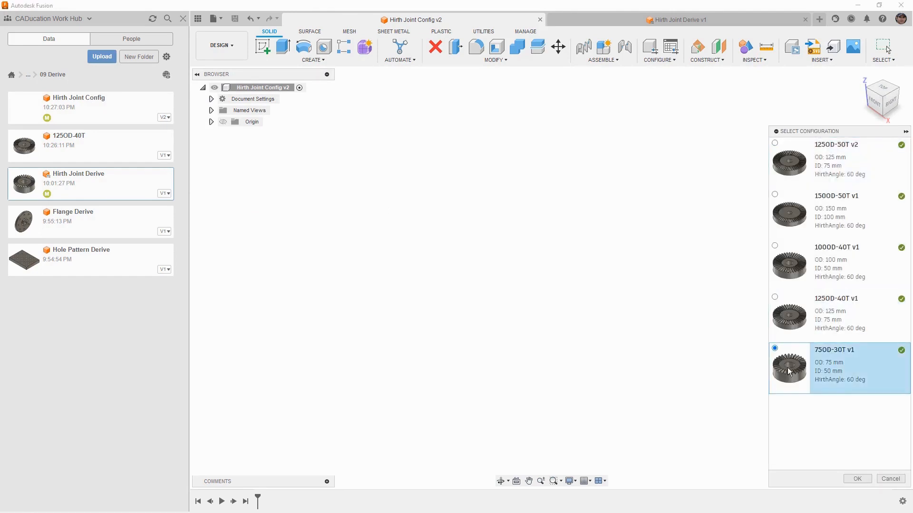
click(856, 479)
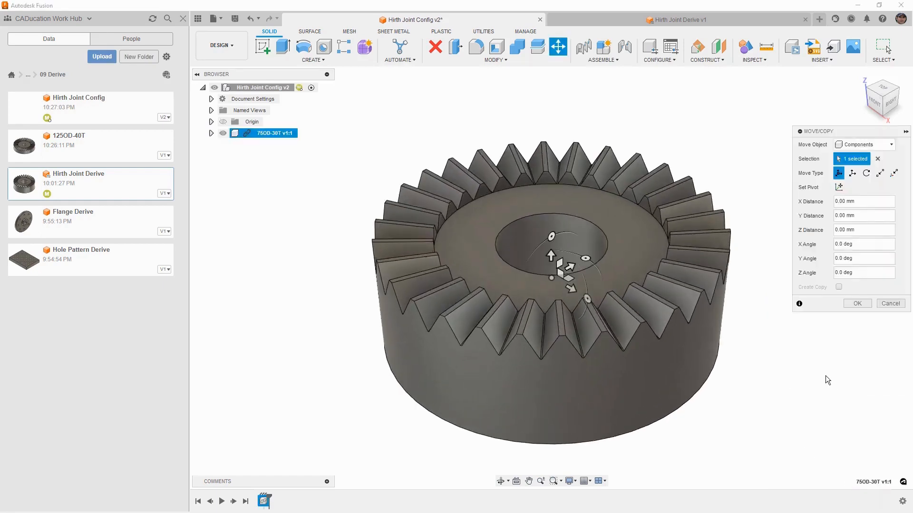
click(855, 304)
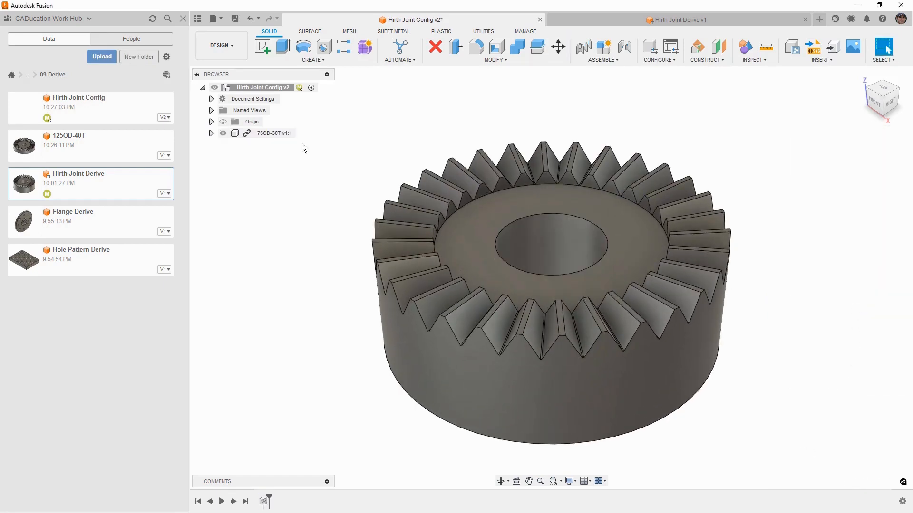
- Inspect the contents of the inserted 75OD-30T component, including its assembly contexts
click(211, 133)
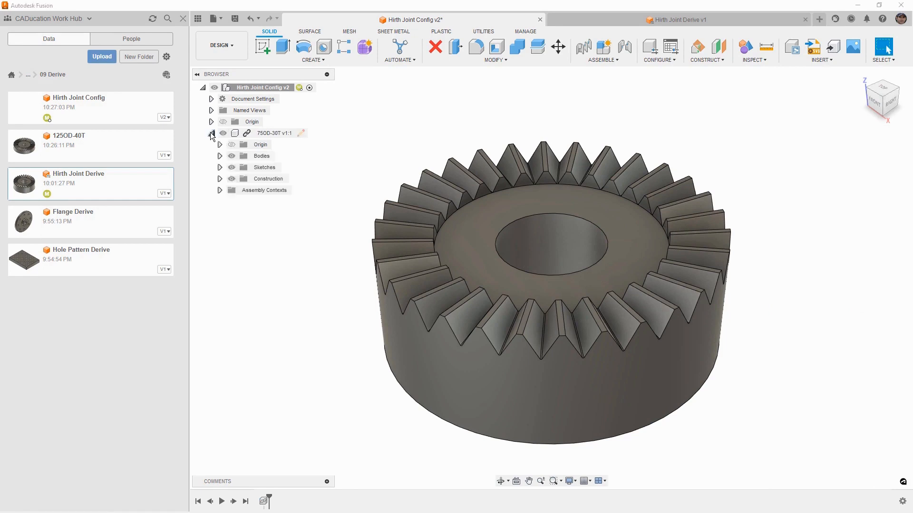
click(219, 190)
click(220, 190)
click(212, 133)
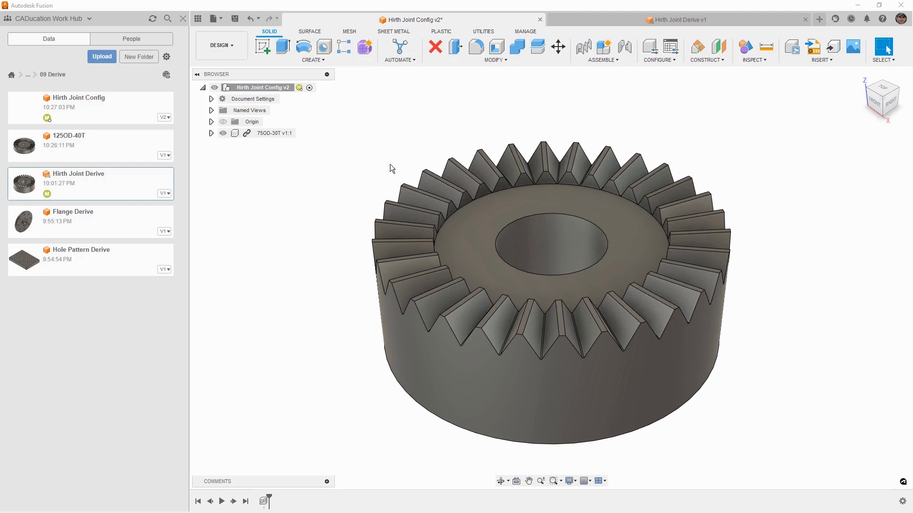
- Return to the Hirth Joint Derive design, hide the data panel, and check the list of available configurations
click(632, 21)
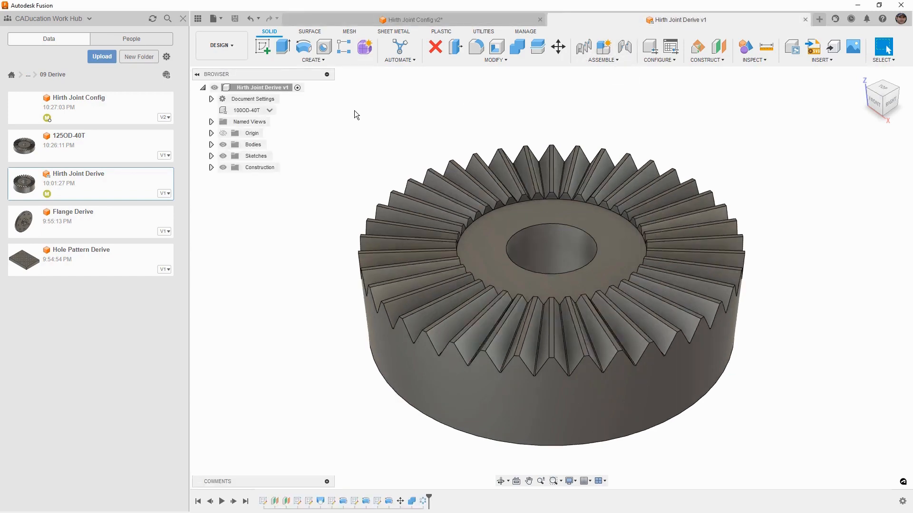
click(197, 19)
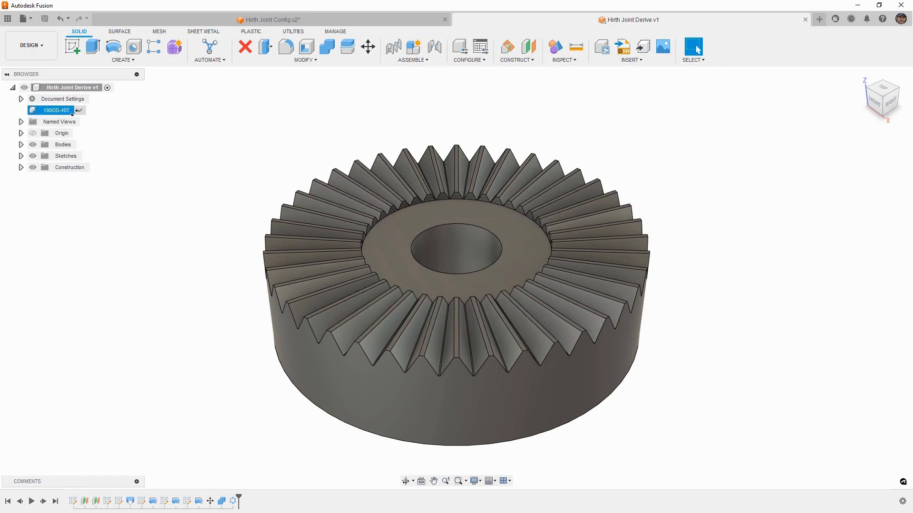
click(82, 110)
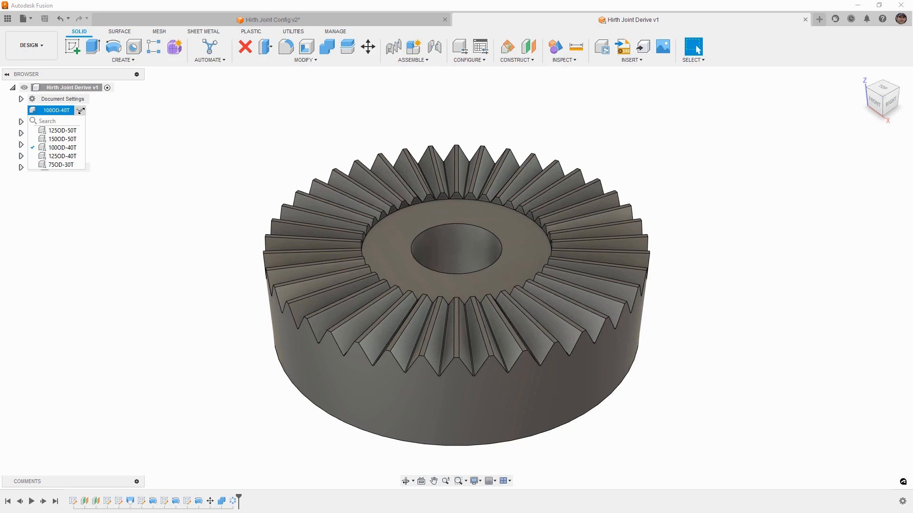
click(110, 115)
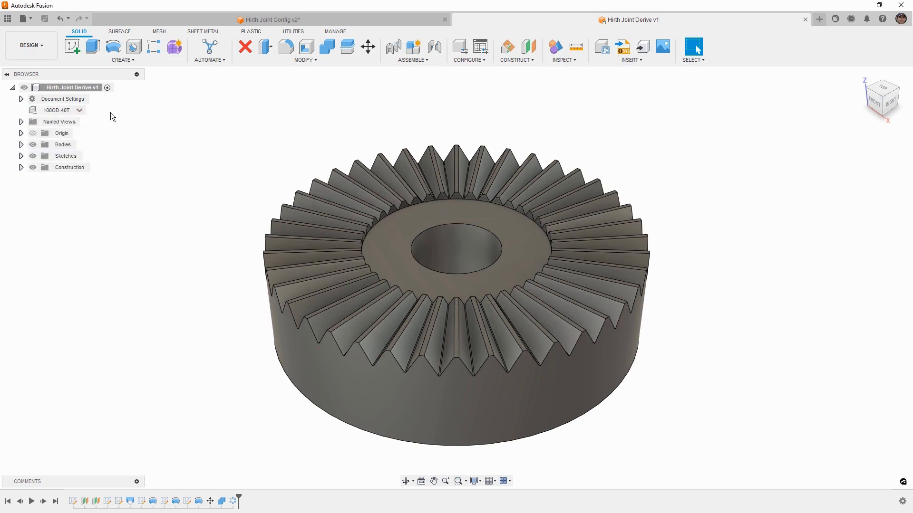
- Derive the whole Hirth Joint Derive component into a new design as Derive Objects, including the parameters from components
click(137, 59)
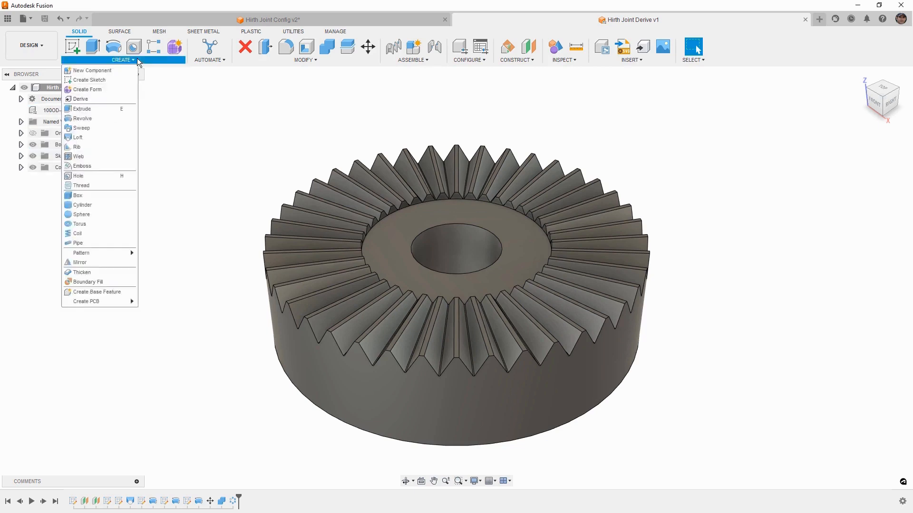
click(105, 99)
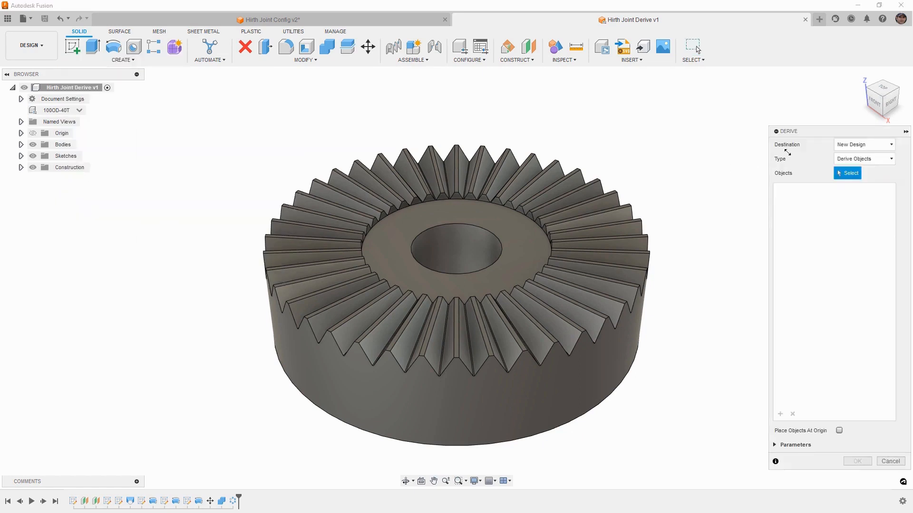
click(879, 159)
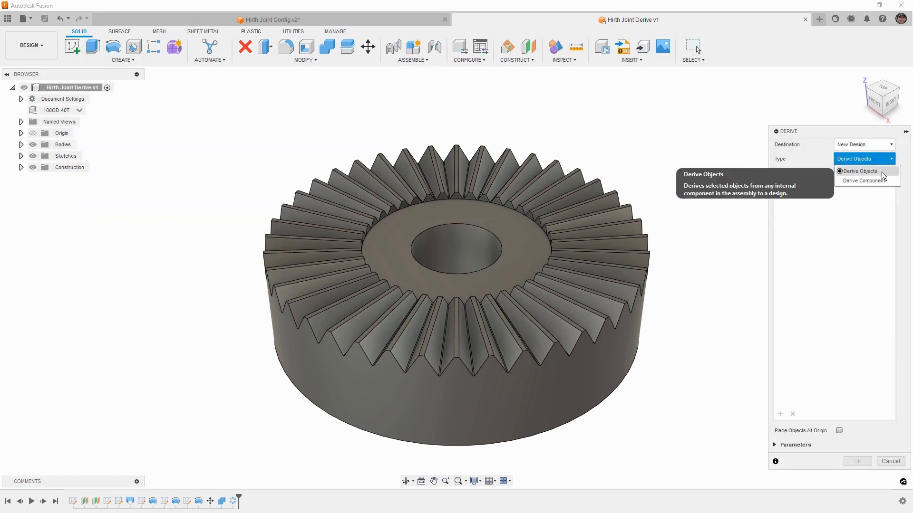
click(882, 173)
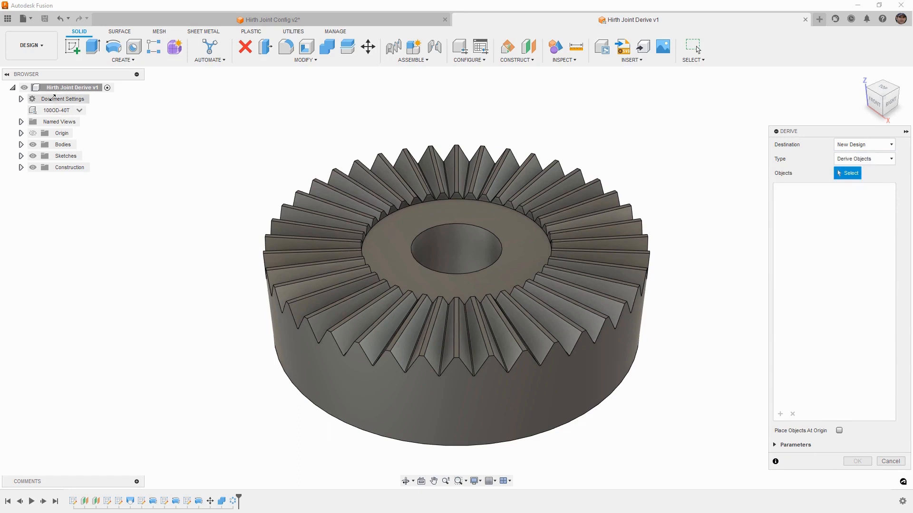
click(38, 88)
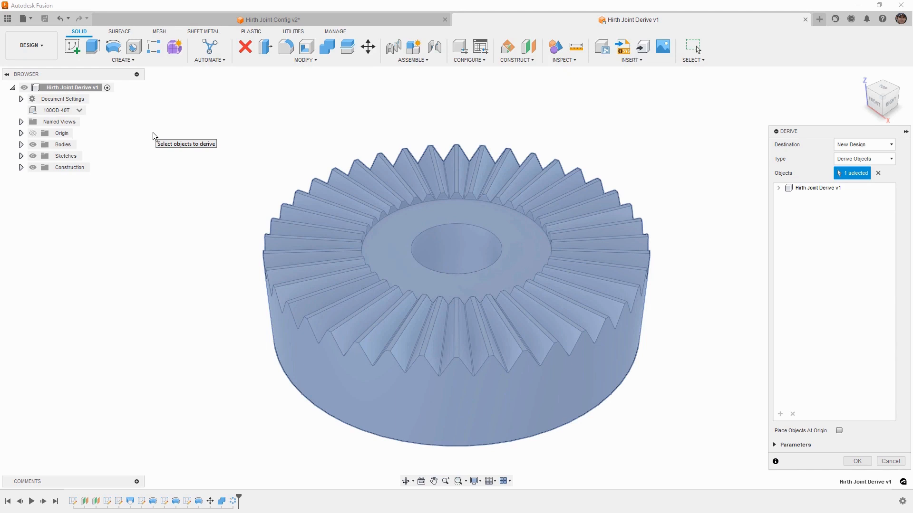
click(774, 445)
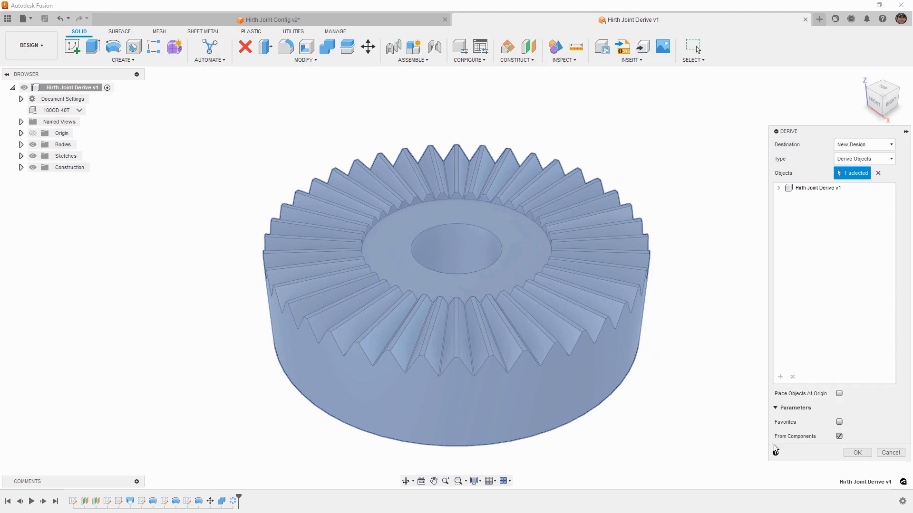
click(839, 436)
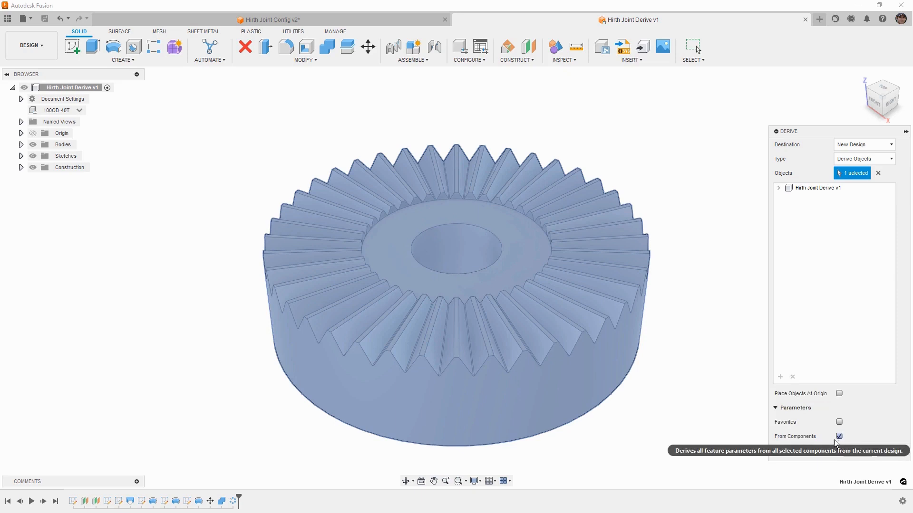
click(777, 409)
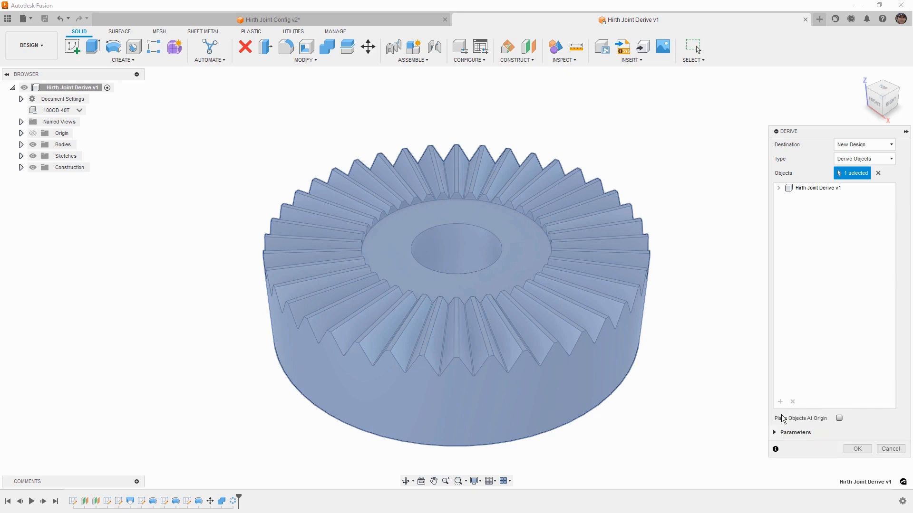
click(858, 449)
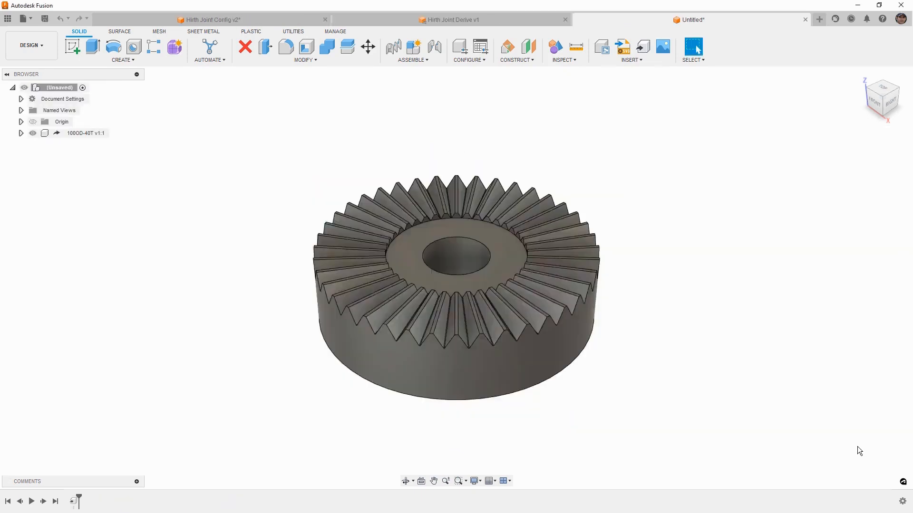
- Chamfer the upper edge of the derived part's central bore with an equal distance of 5 mm
click(46, 134)
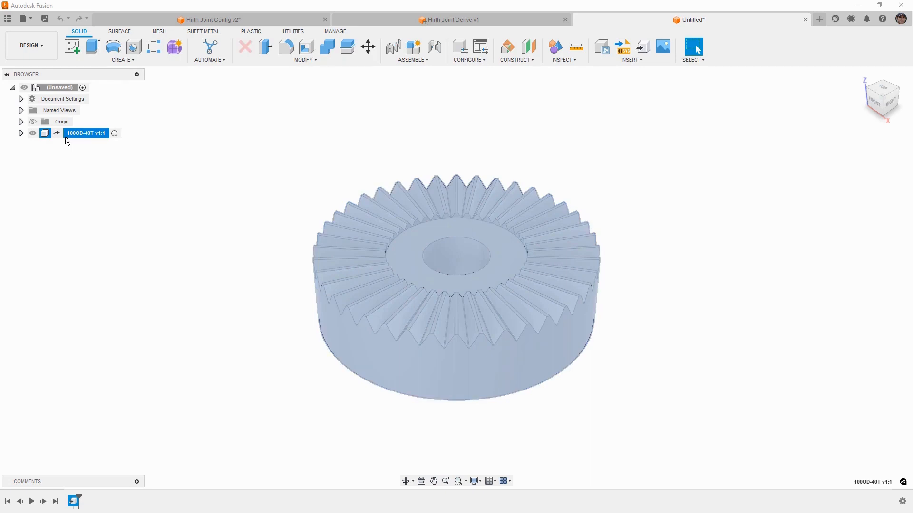
click(302, 68)
click(309, 58)
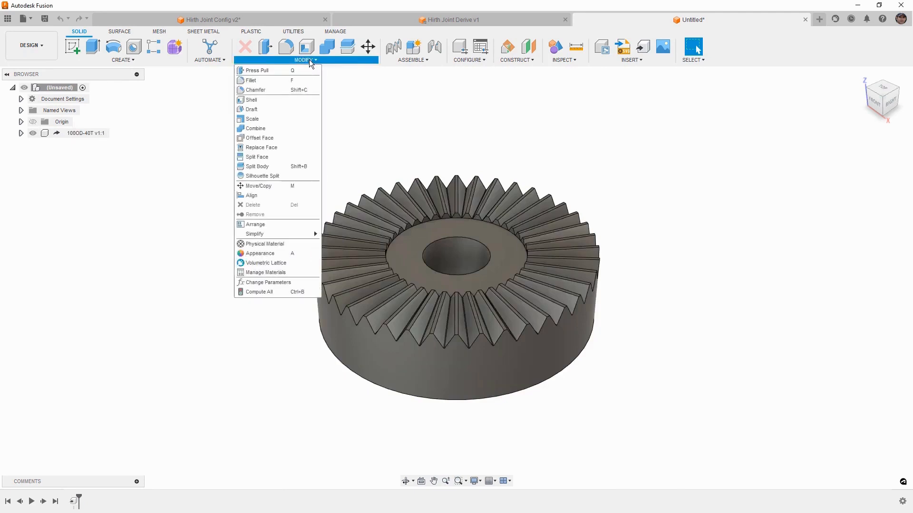
click(278, 90)
click(452, 238)
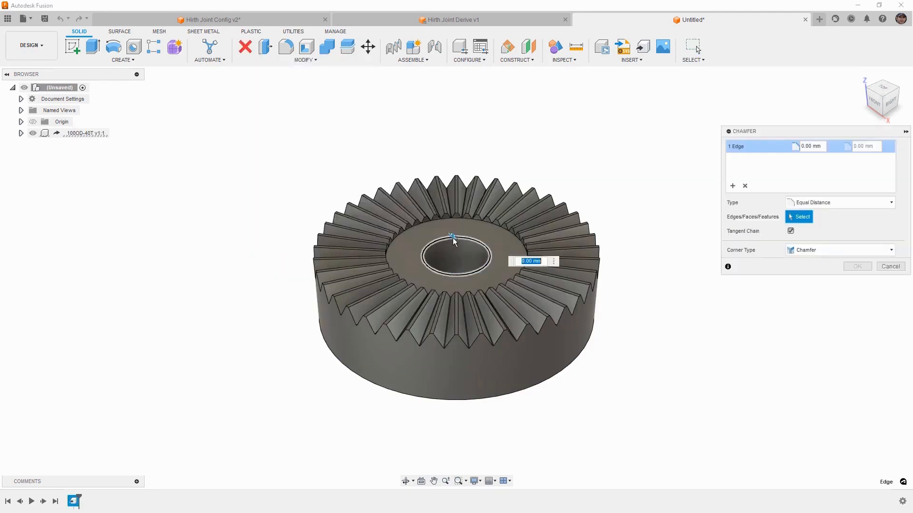
text(5)
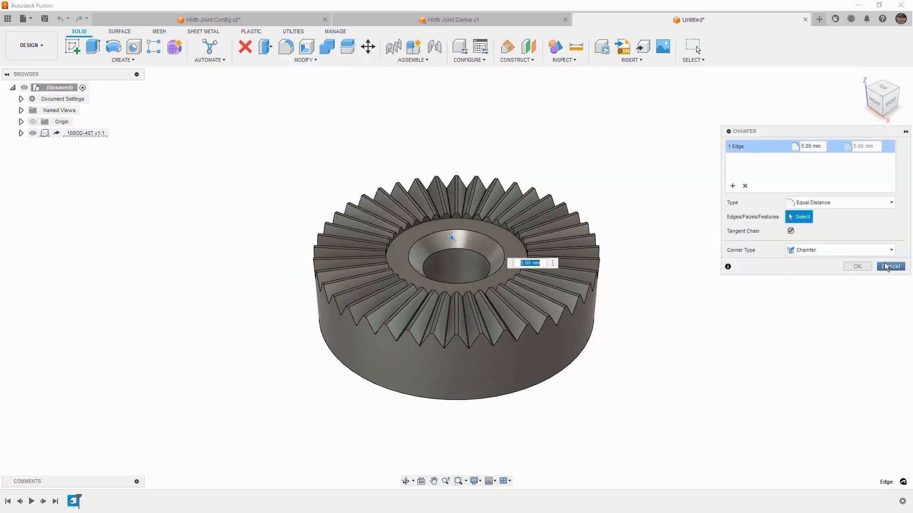
click(858, 267)
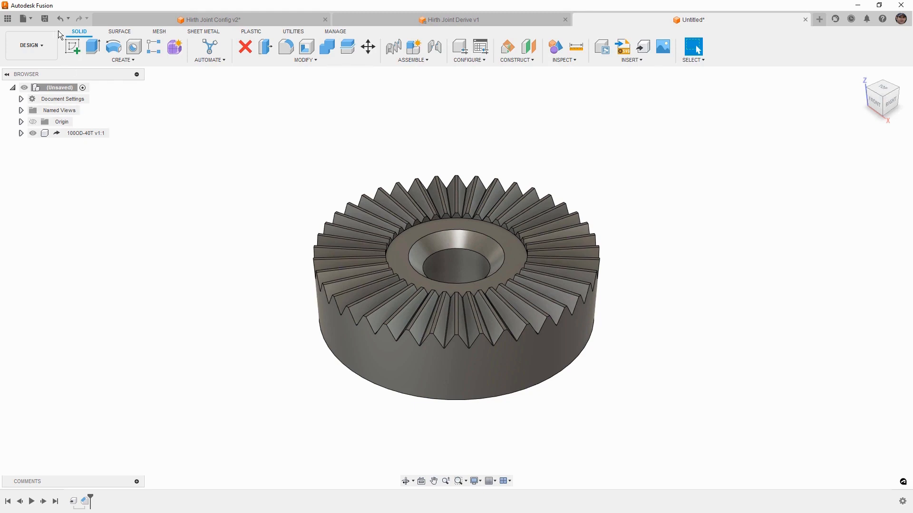
- Save the new derived design as 100OD-40T in the 09 Derive folder
click(46, 20)
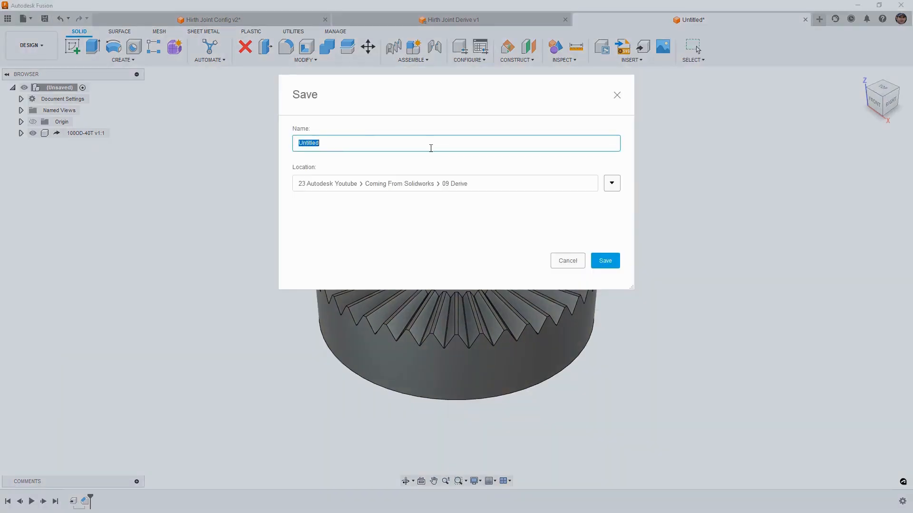
text(100OD-40T)
click(599, 259)
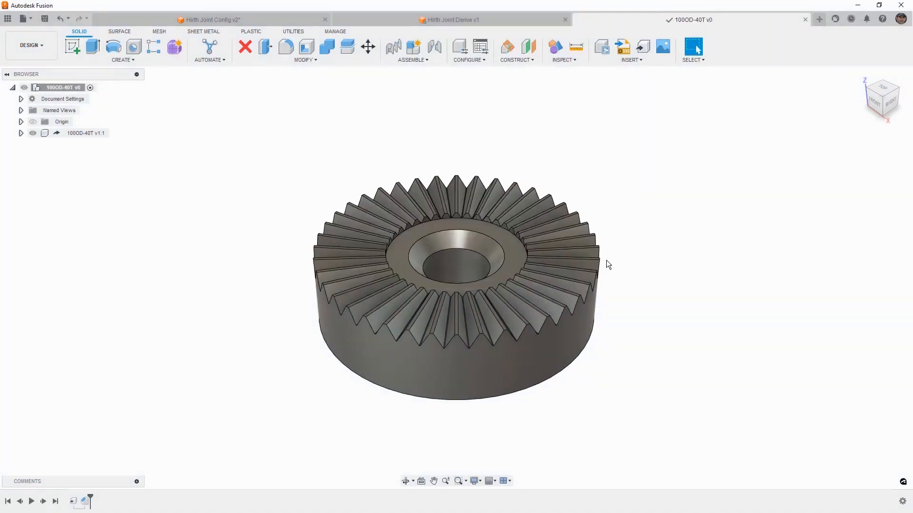
- Return to the Hirth Joint Config design and insert the saved 100OD-40T part from the 09 Derive folder
click(273, 18)
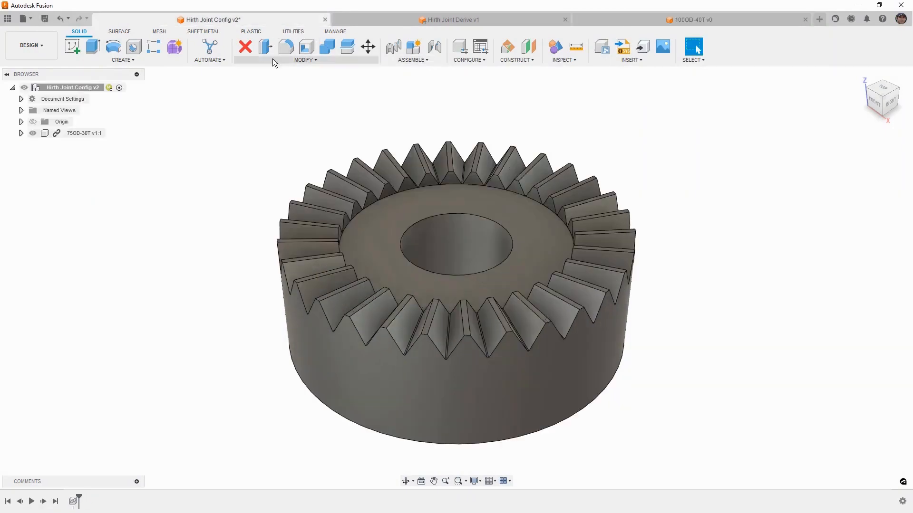
click(8, 19)
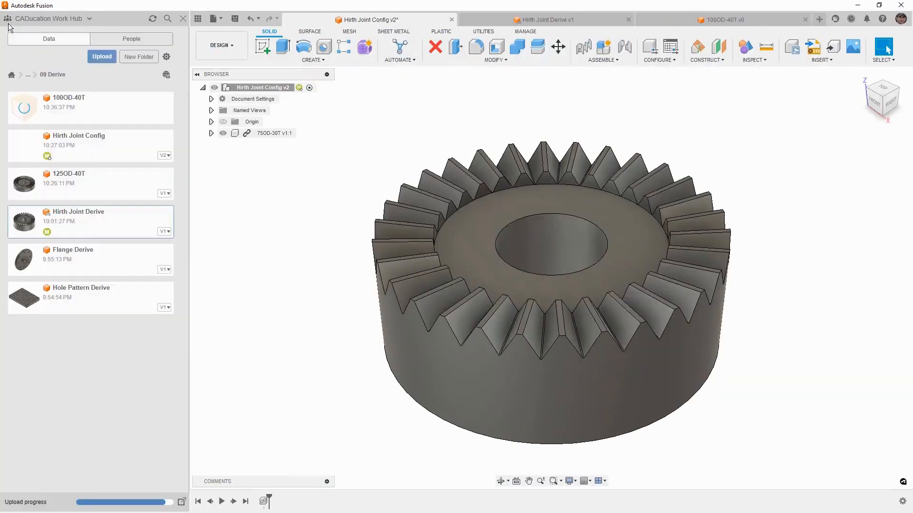
drag(24, 107, 379, 155)
click(196, 20)
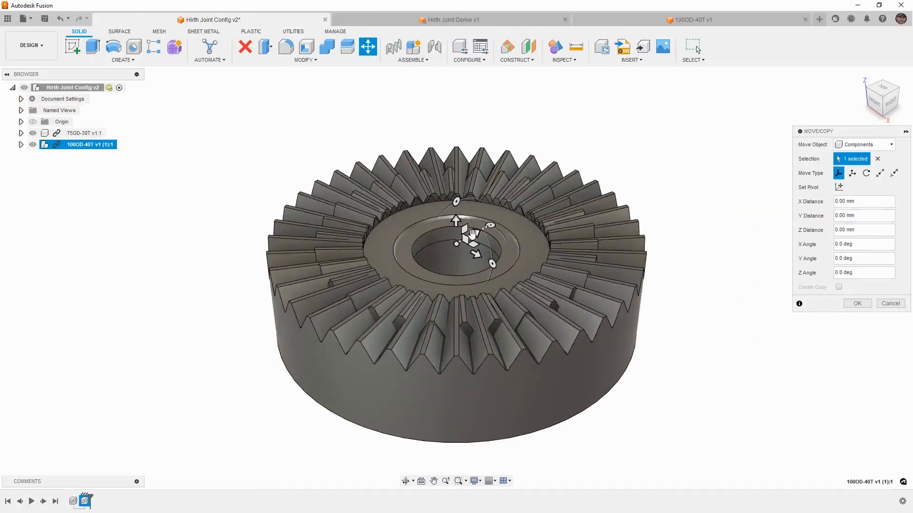
- Move the inserted 100OD-40T component 40 mm upward along Z, above the existing 75OD-30T joint
drag(456, 193, 444, 86)
scroll(554, 258, down, 3)
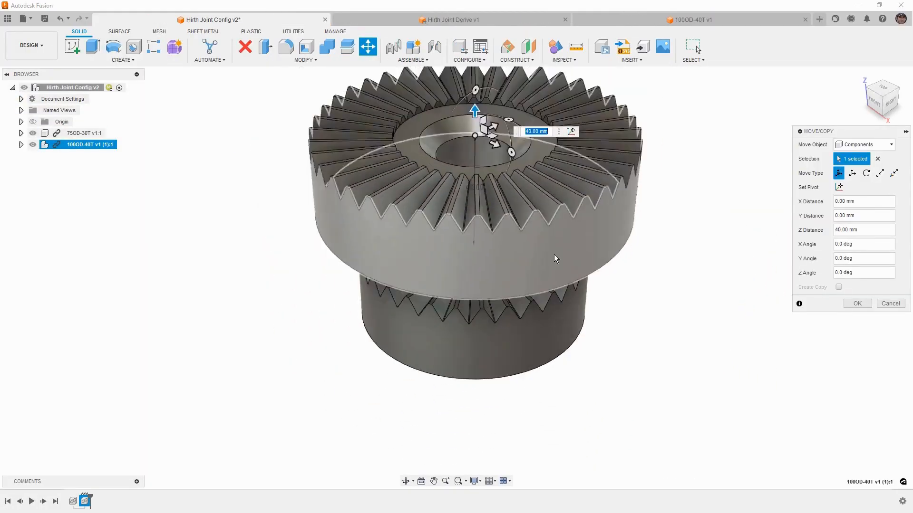
click(857, 303)
scroll(595, 373, down, 2)
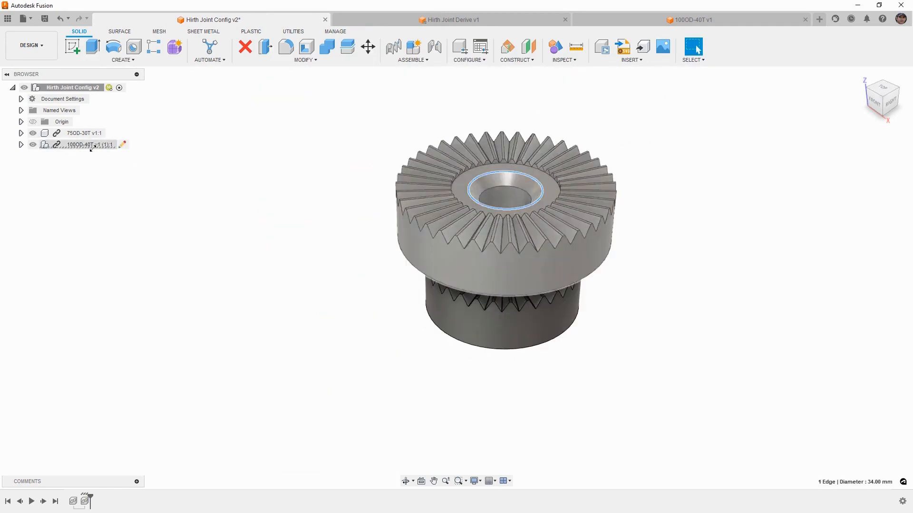
click(91, 175)
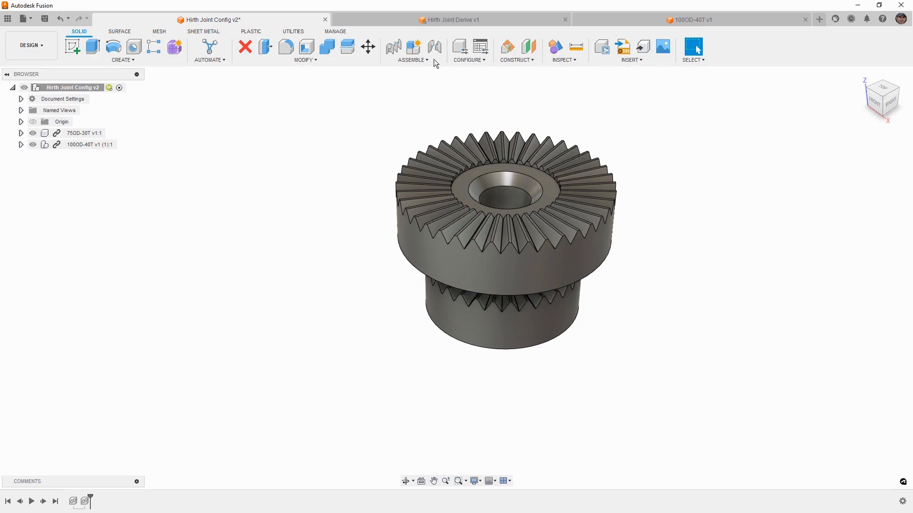
- Switch to the Hirth Joint Derive design and activate its 125OD-50T configuration
click(455, 21)
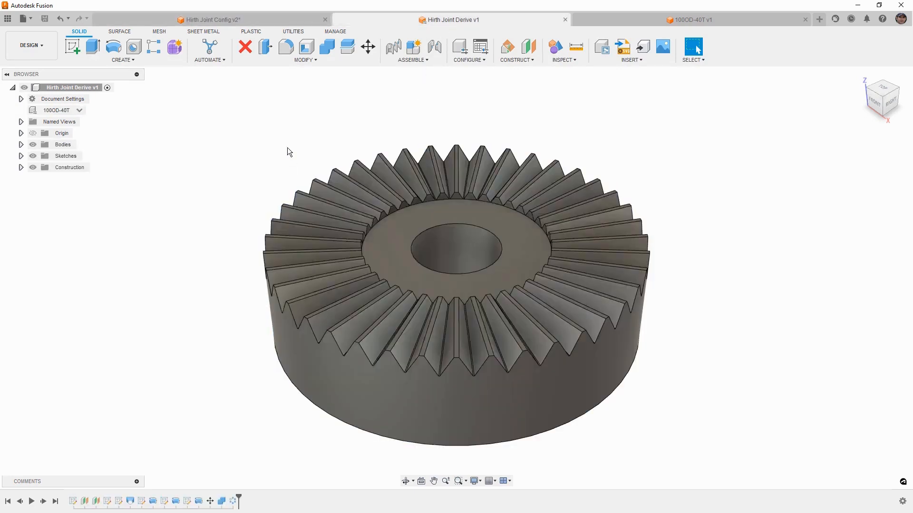
click(79, 110)
click(62, 131)
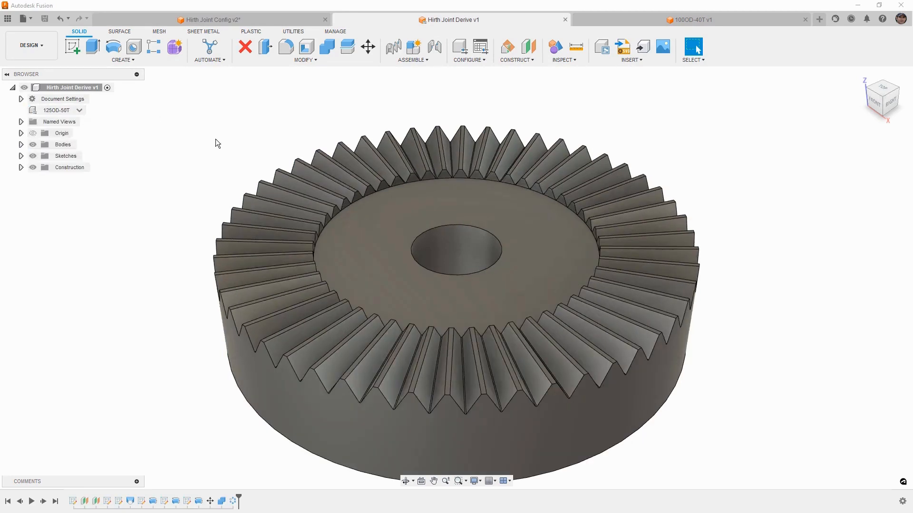
scroll(235, 142, down, 2)
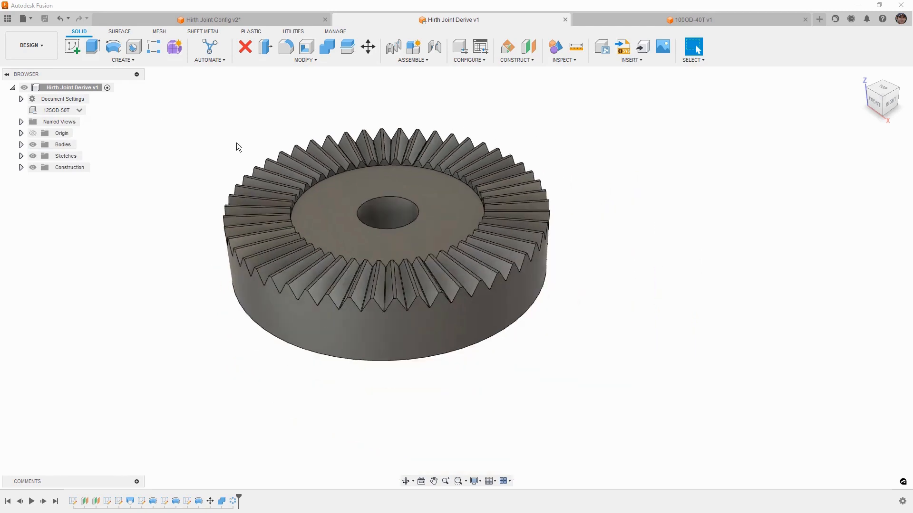
- Derive only the 125OD-50T joint's body into a new design as Derive Objects, with parameters from components included
click(144, 61)
click(116, 100)
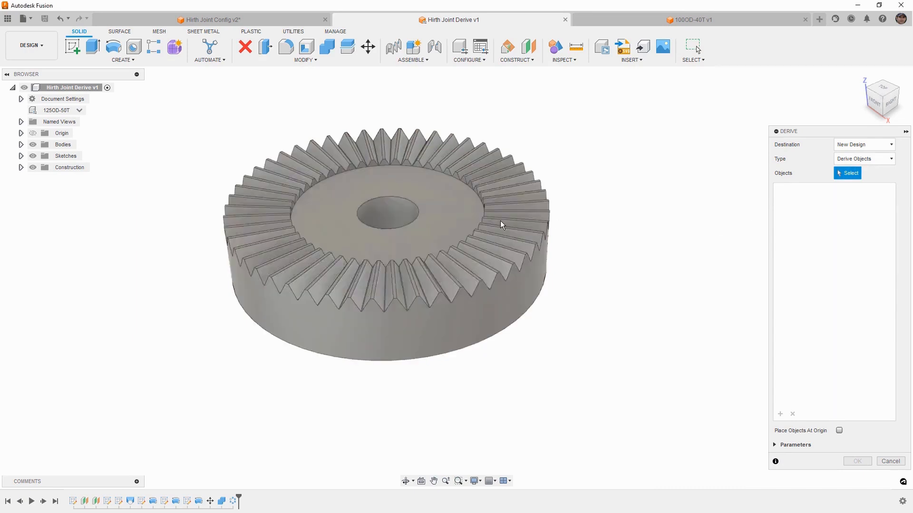
click(503, 223)
click(775, 445)
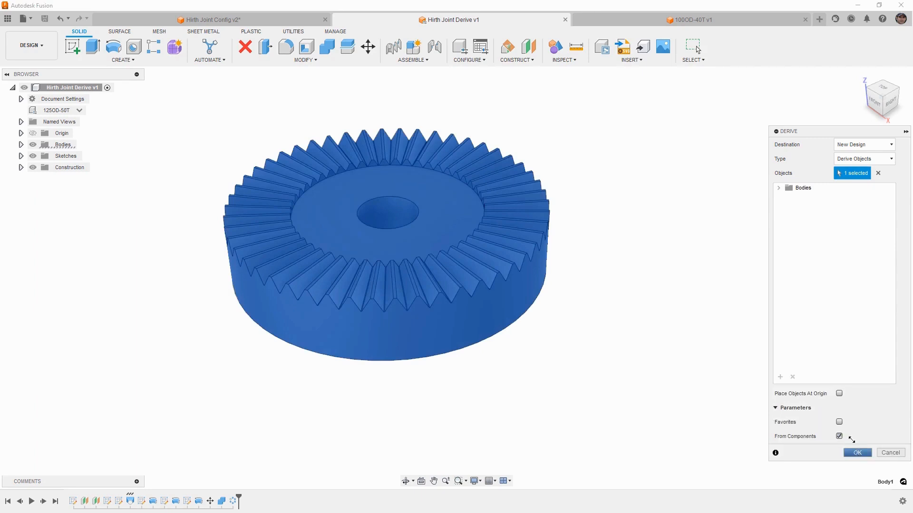
click(778, 188)
click(858, 452)
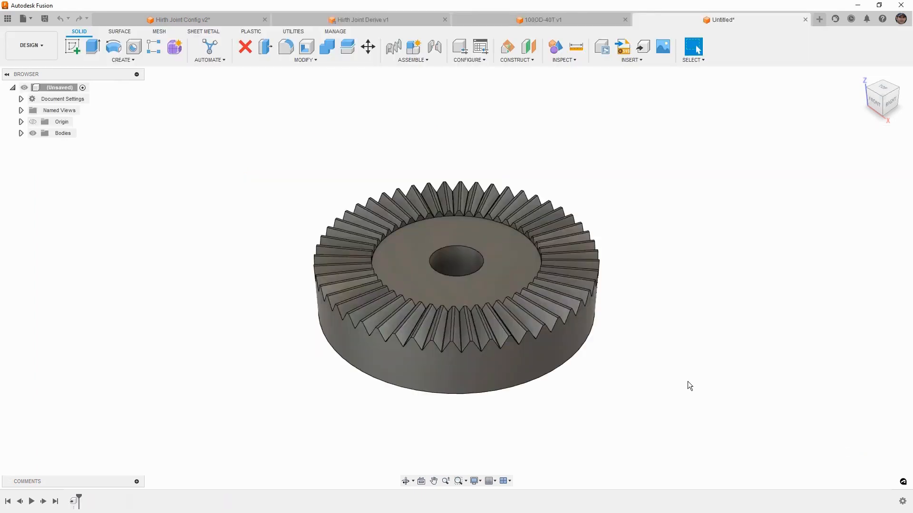
- Check the new design's Bodies folder and its parameters, and close the untitled design without saving
click(21, 133)
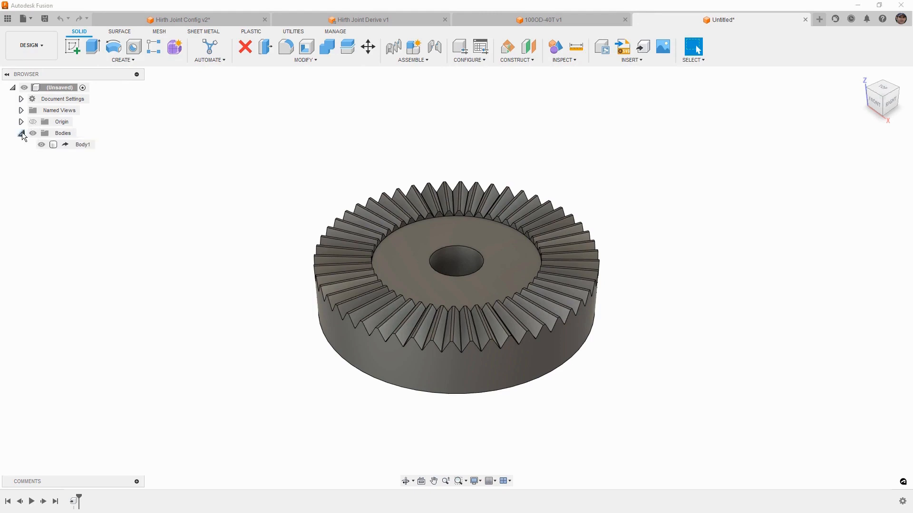
click(22, 133)
click(306, 60)
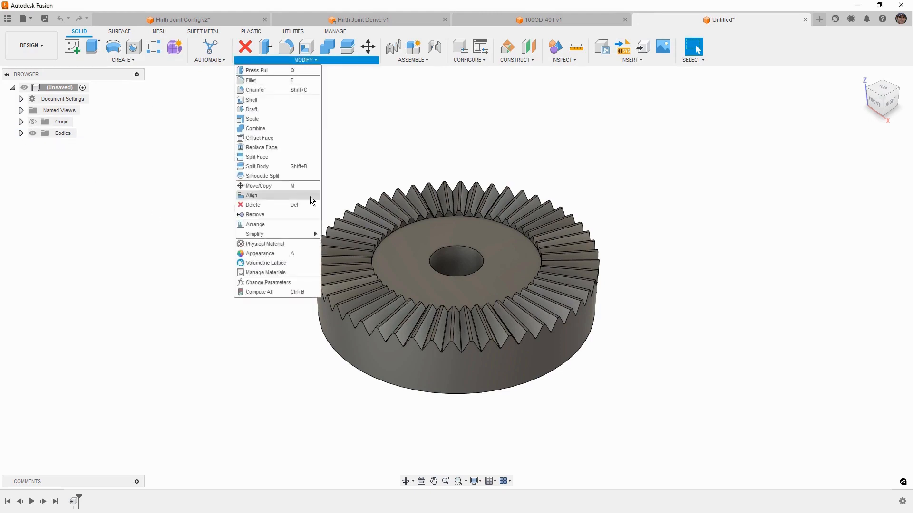
click(302, 282)
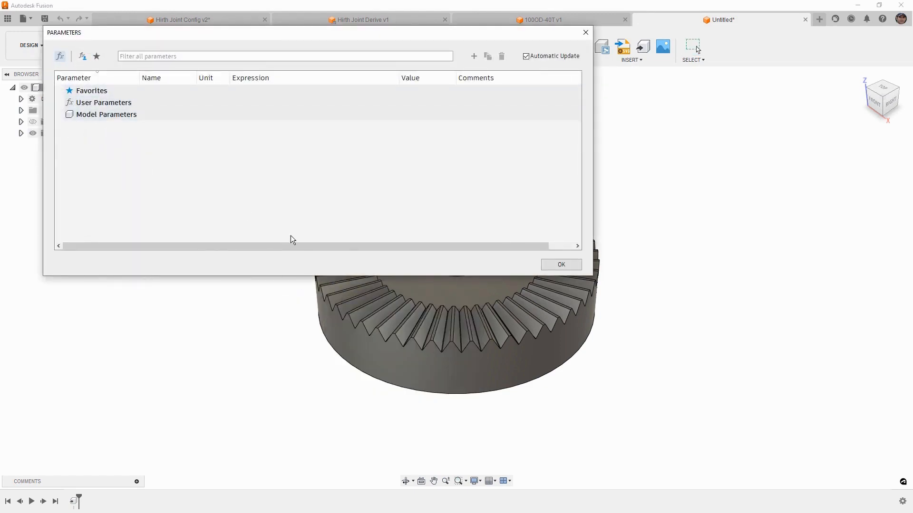
click(575, 264)
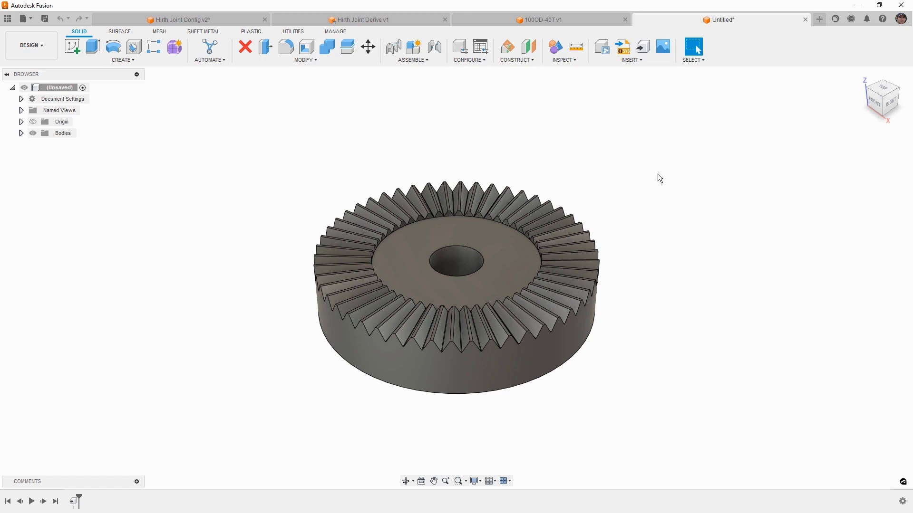
click(805, 20)
click(505, 275)
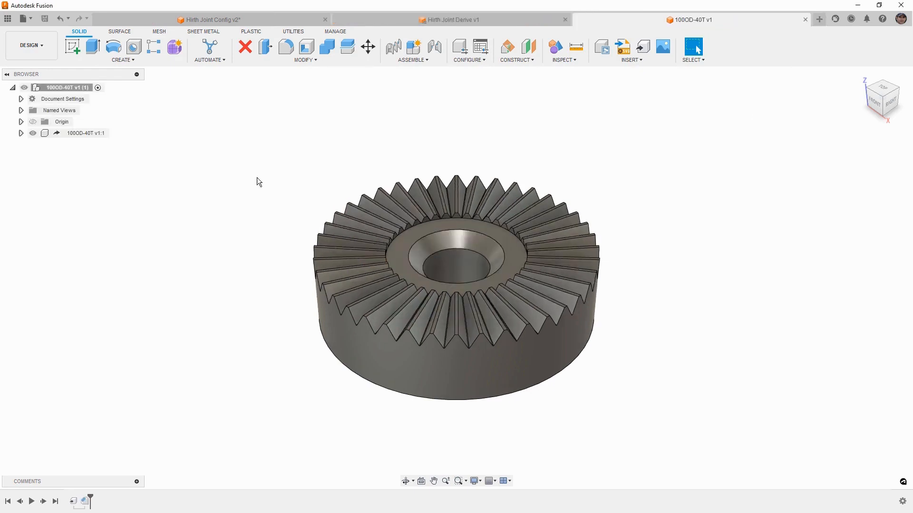
- Return to the Hirth Joint Derive design and activate its 150OD-50T configuration
click(133, 59)
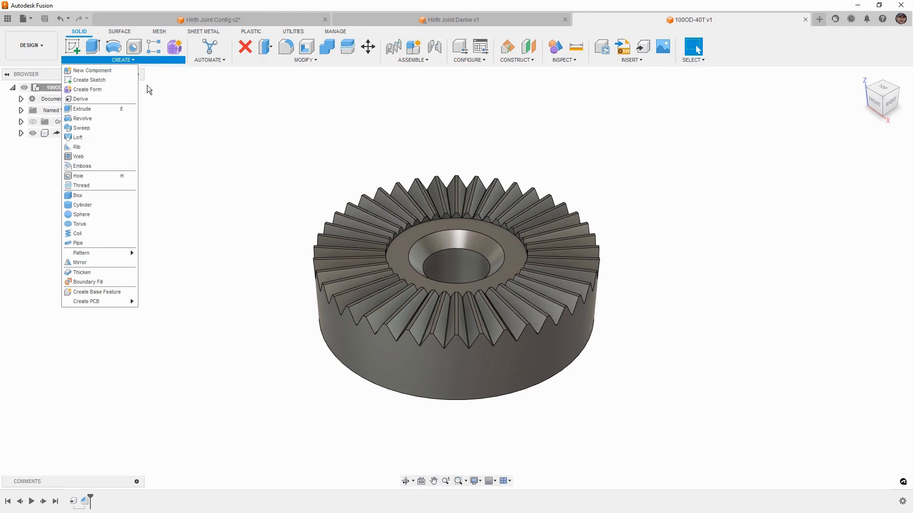
click(358, 21)
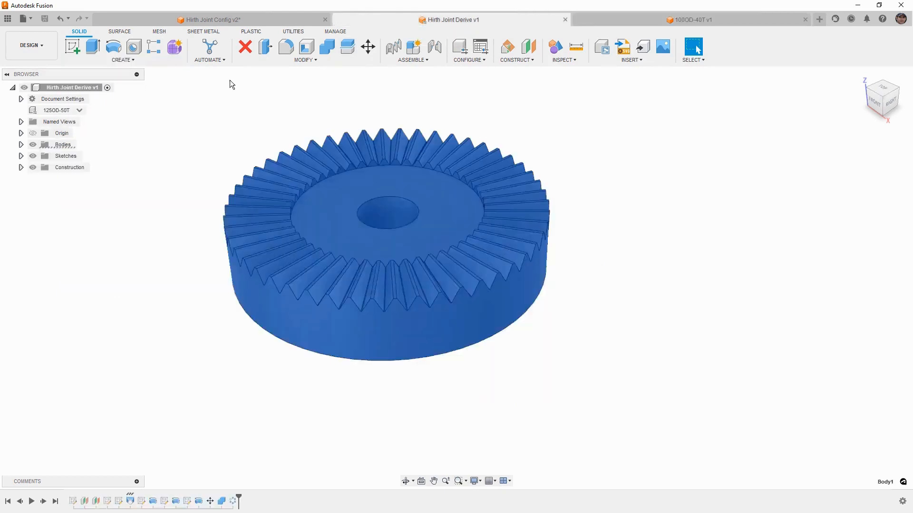
click(78, 109)
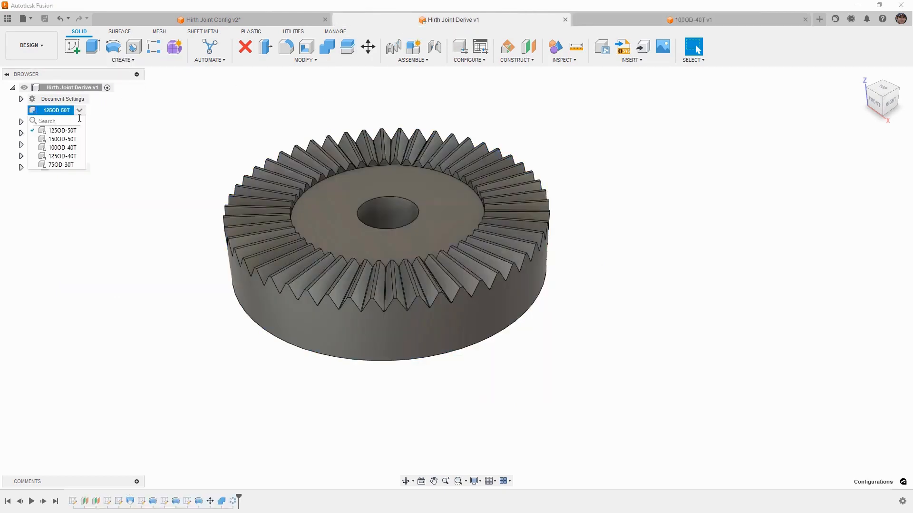
click(70, 139)
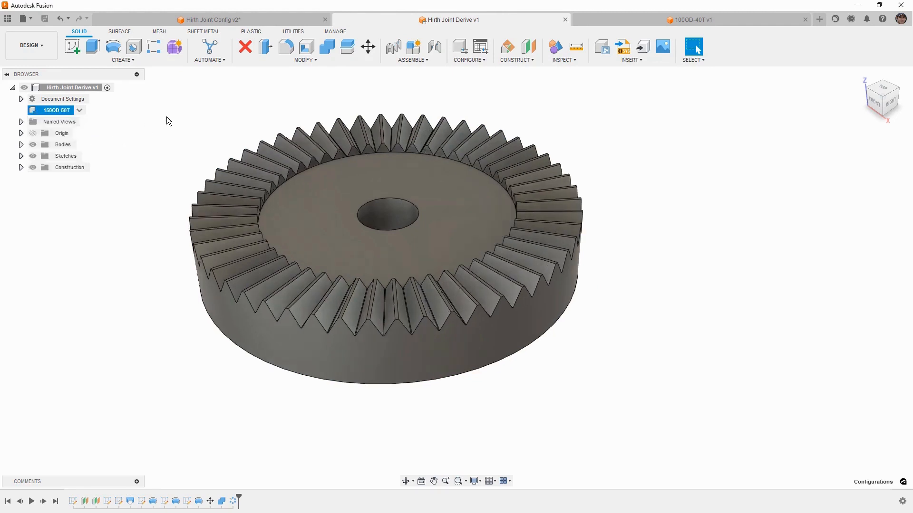
- Derive the Hirth Joint Derive component into a new design as Derive Component, with its bodies, sketches, construction planes and parameters from components
click(123, 60)
click(90, 99)
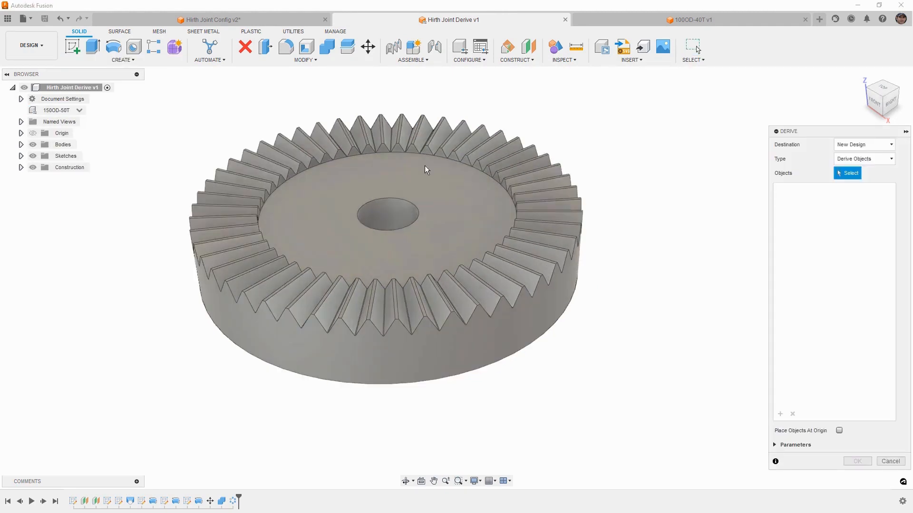
click(875, 161)
click(876, 180)
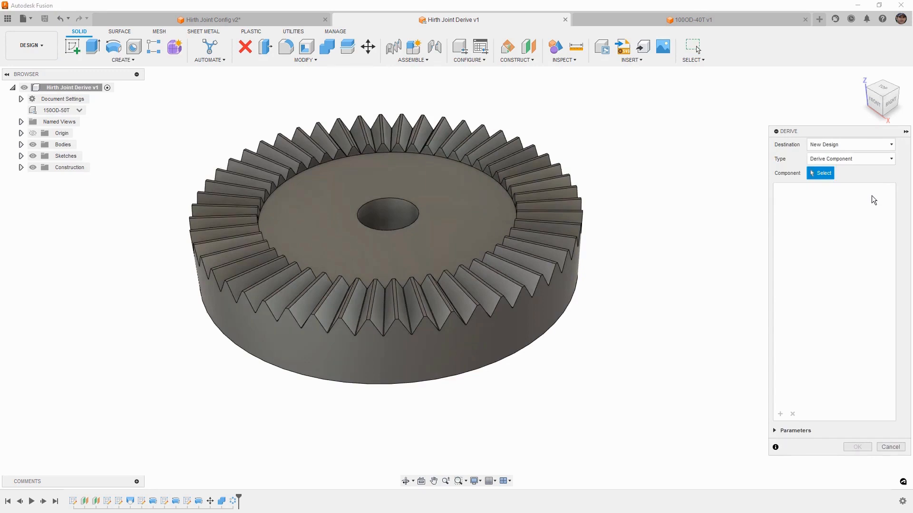
click(532, 205)
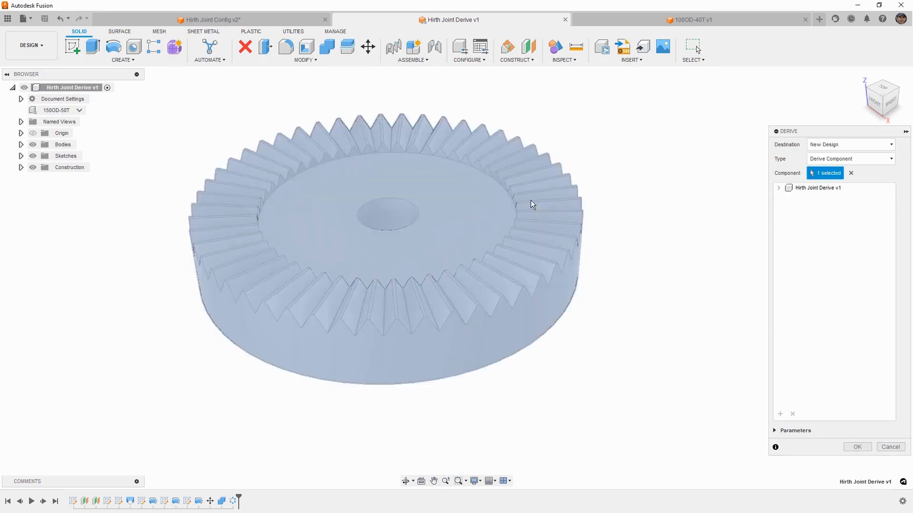
click(779, 188)
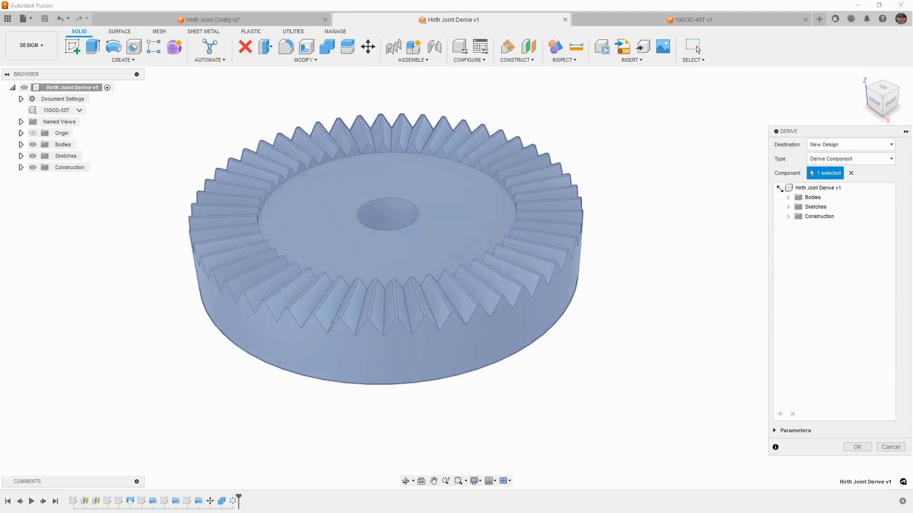
click(788, 198)
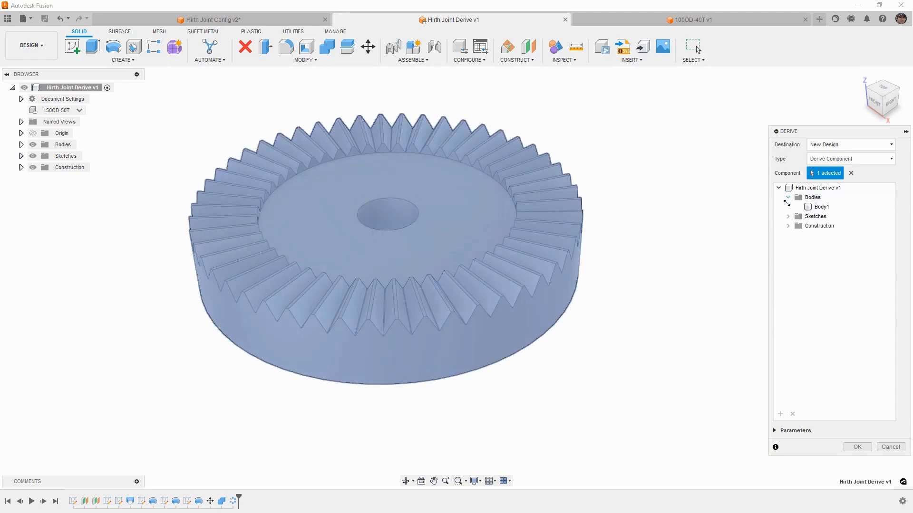
click(789, 216)
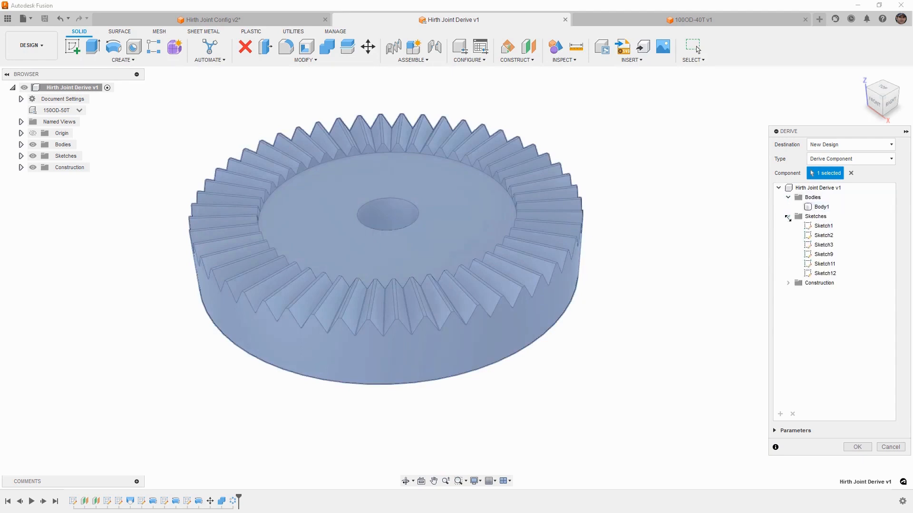
click(788, 282)
click(775, 430)
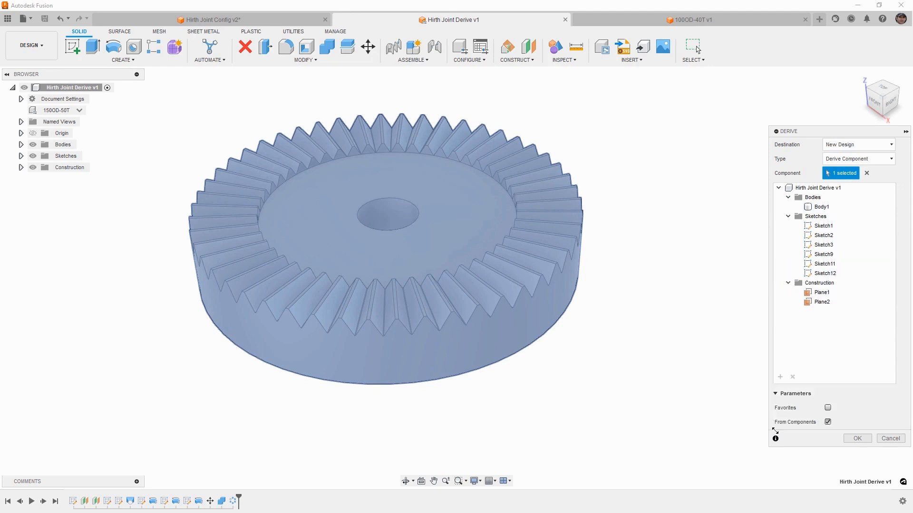
click(857, 438)
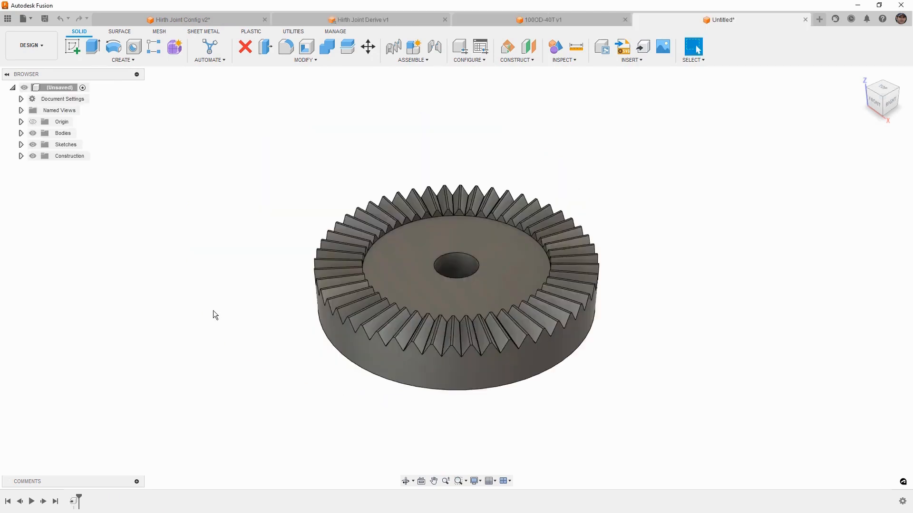
- Review the user parameters derived from 150OD-50T, and close the untitled design without saving
click(307, 61)
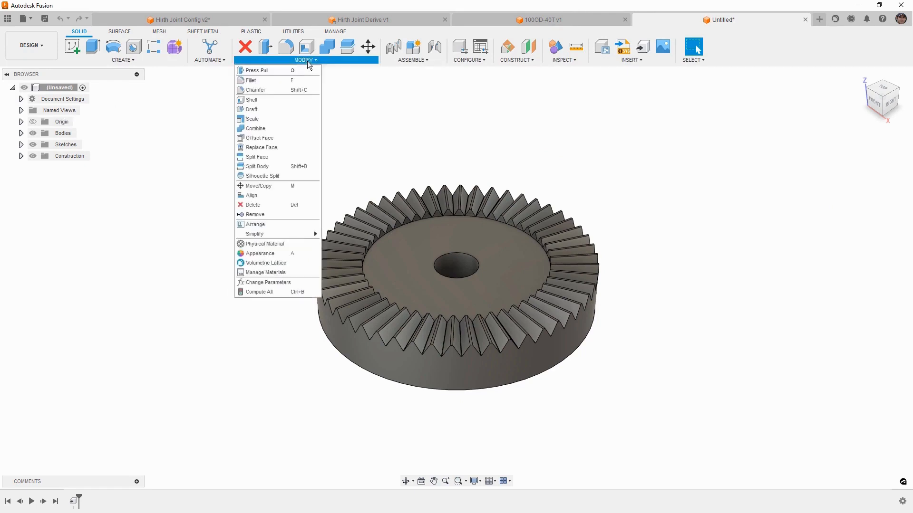
click(286, 282)
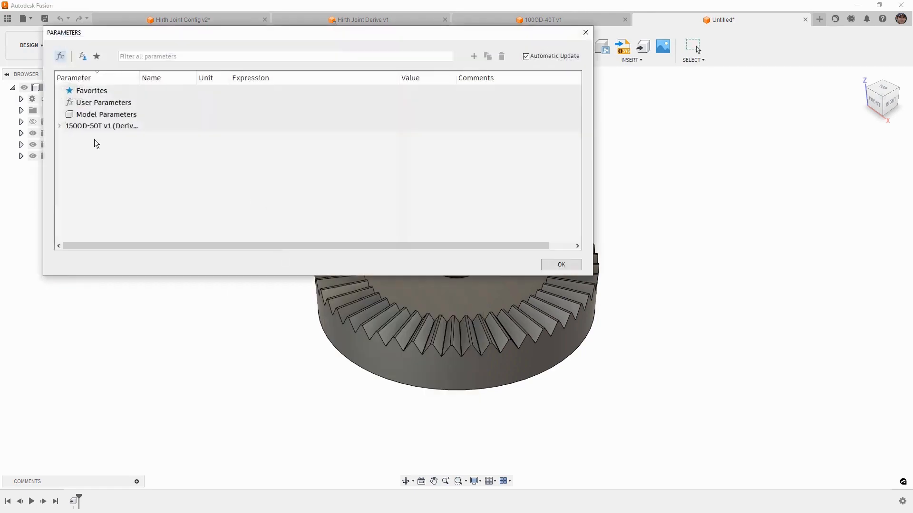
click(61, 126)
click(68, 136)
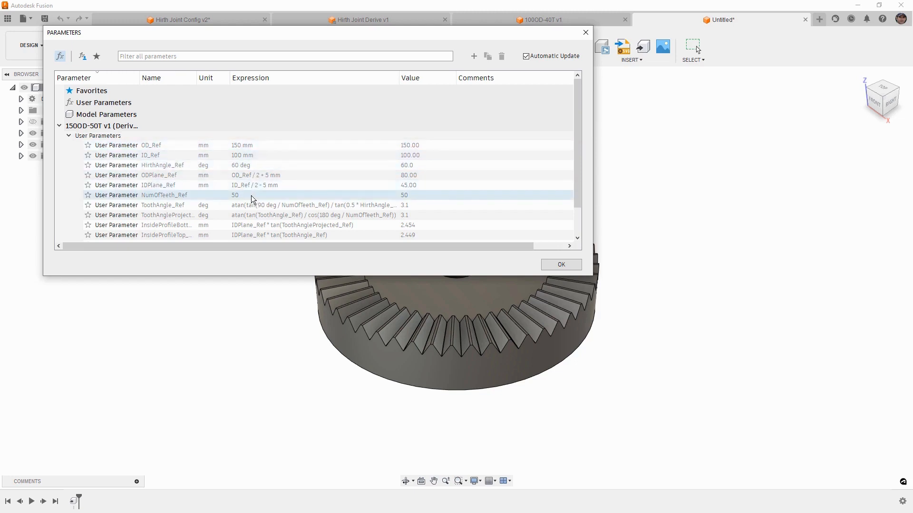
click(553, 265)
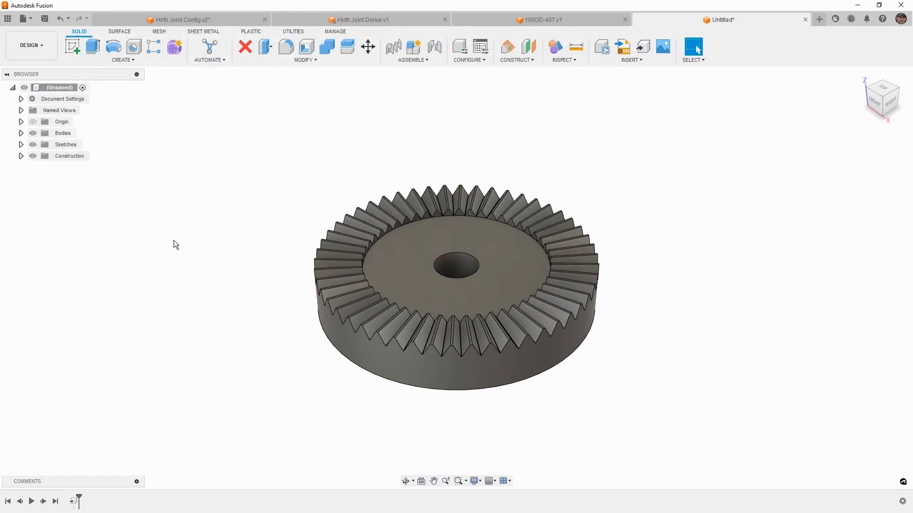
click(806, 20)
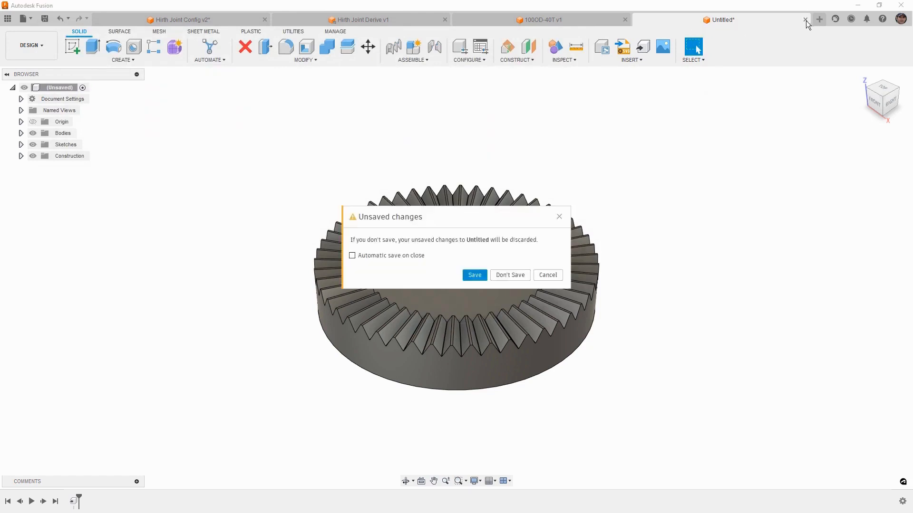
click(518, 278)
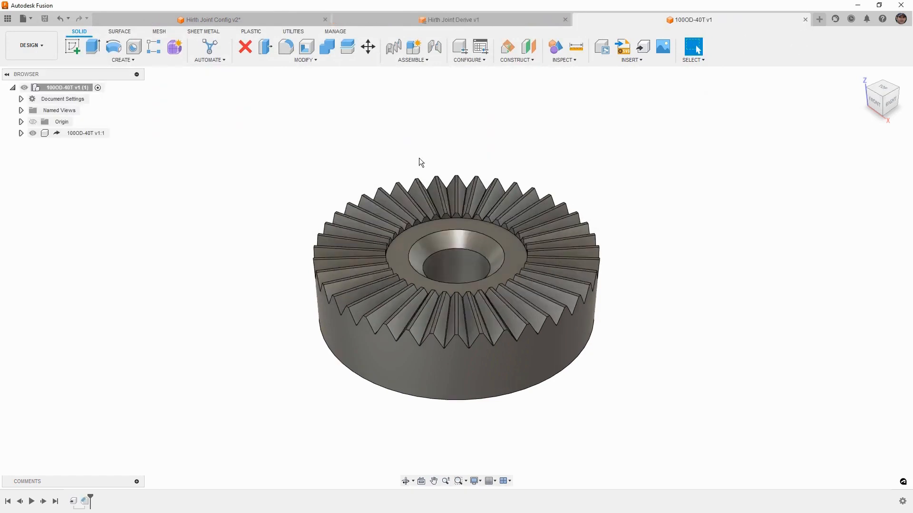
- Derive the whole Hirth Joint Derive component in its 150OD-50T configuration into a new design using the Derive Component type
click(459, 21)
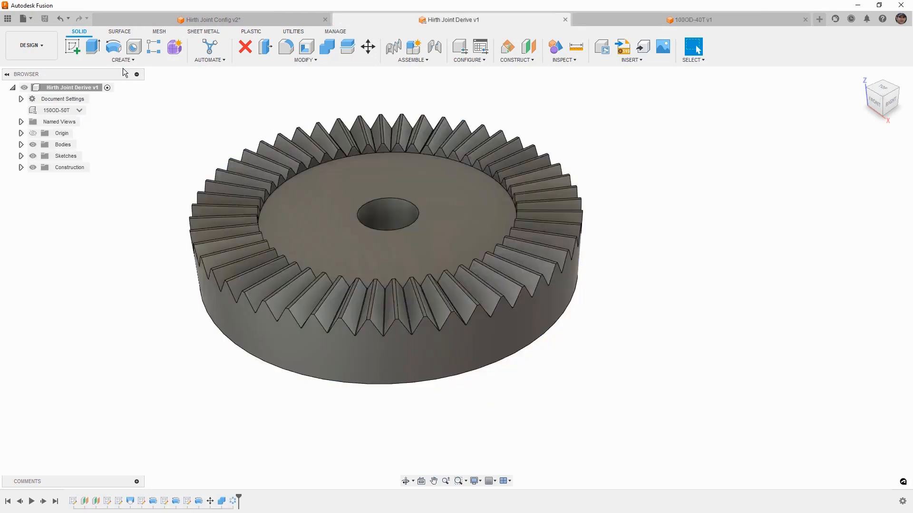
click(126, 59)
click(108, 98)
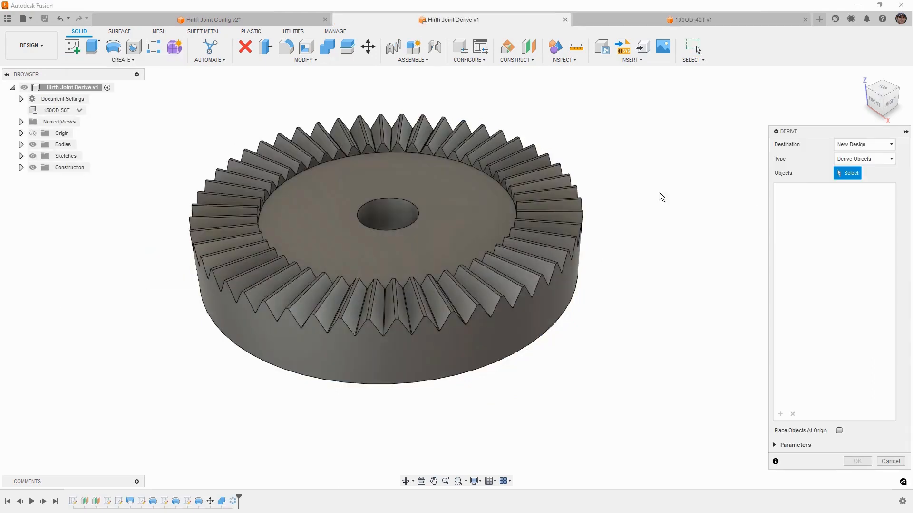
click(873, 161)
click(874, 182)
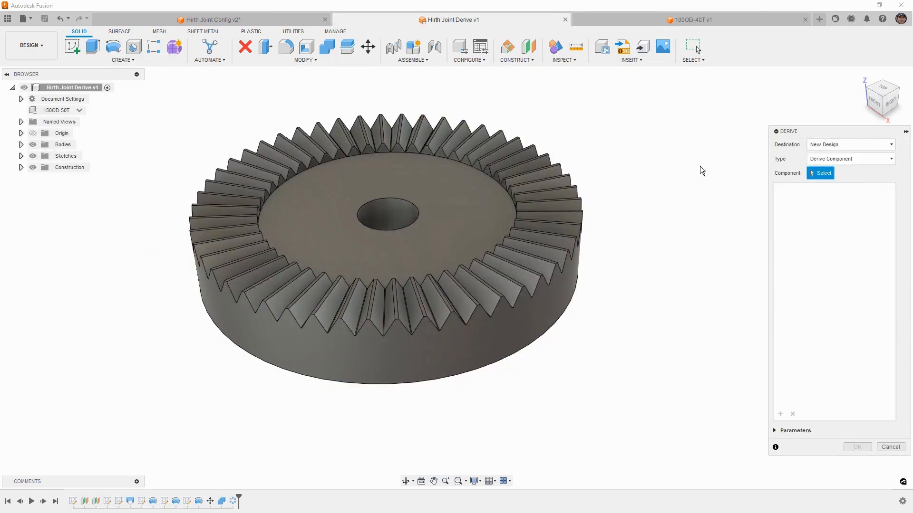
click(71, 87)
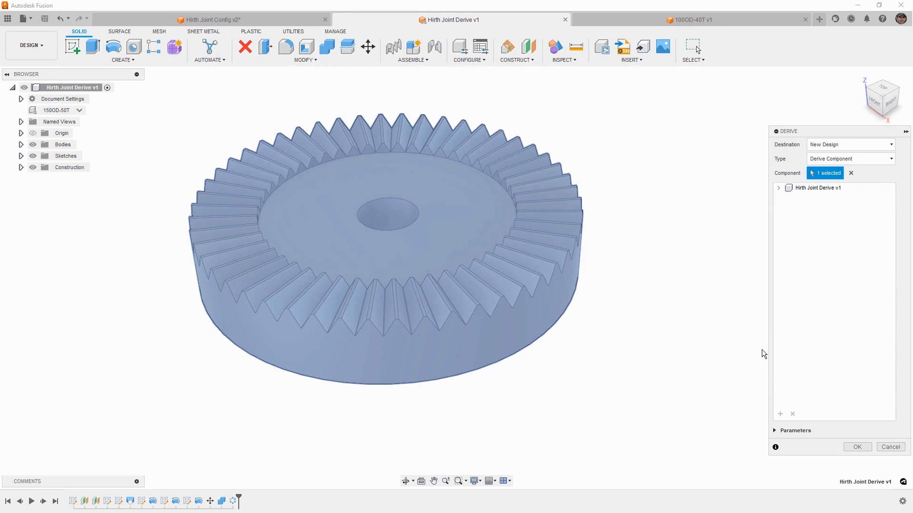
click(858, 447)
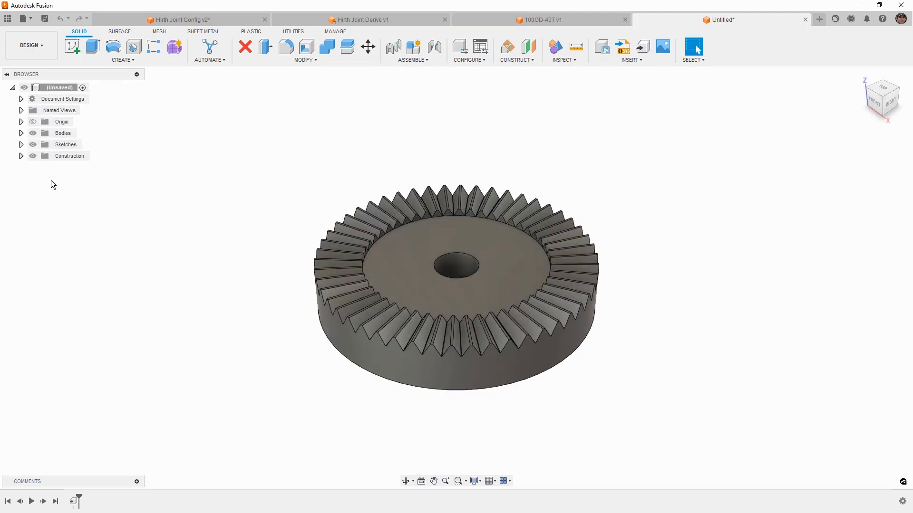
- Examine the user parameters derived from 150OD-50T in the new design, and close the untitled design without saving
click(286, 61)
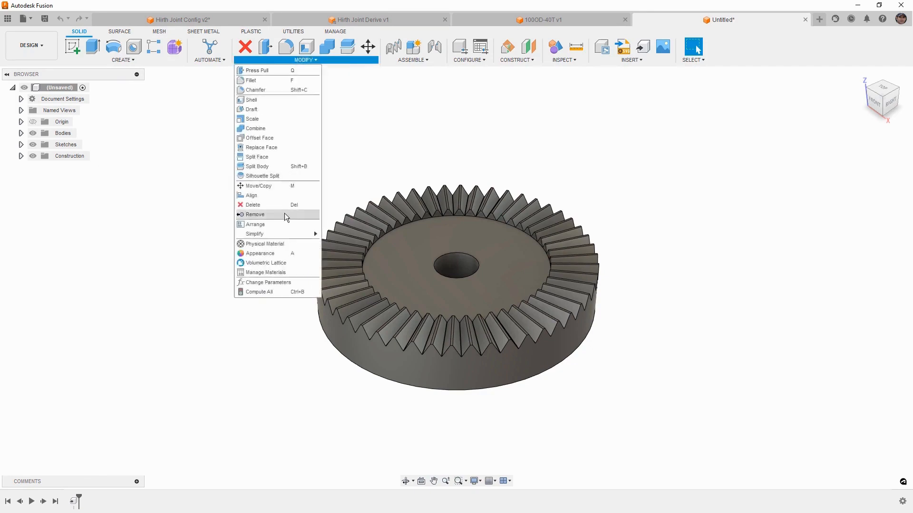
click(285, 284)
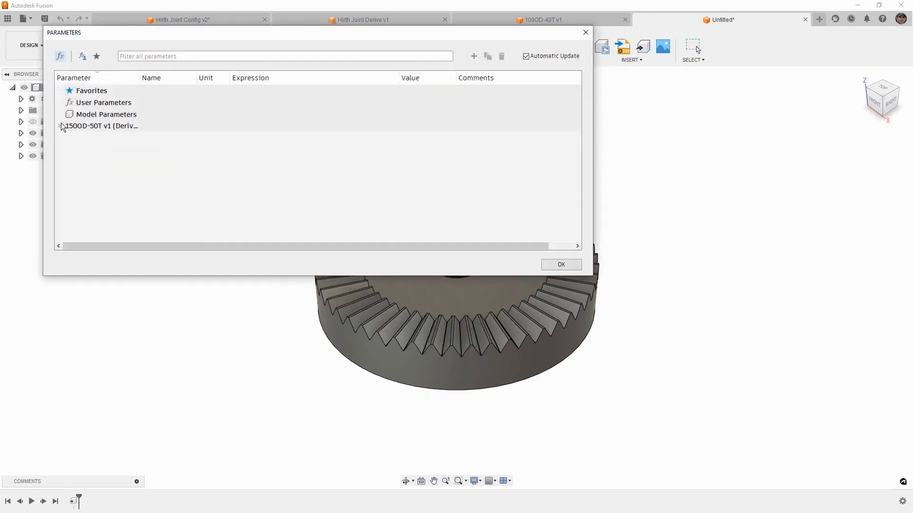
click(59, 126)
click(69, 137)
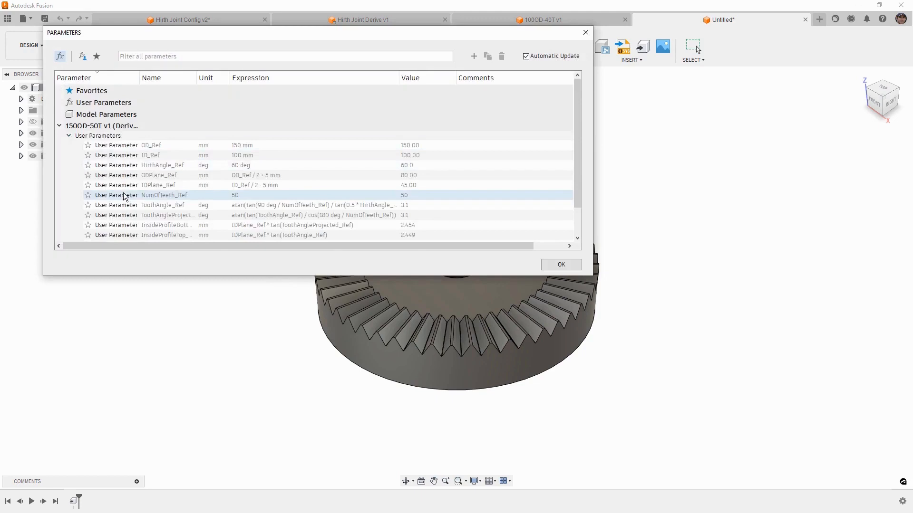
click(551, 264)
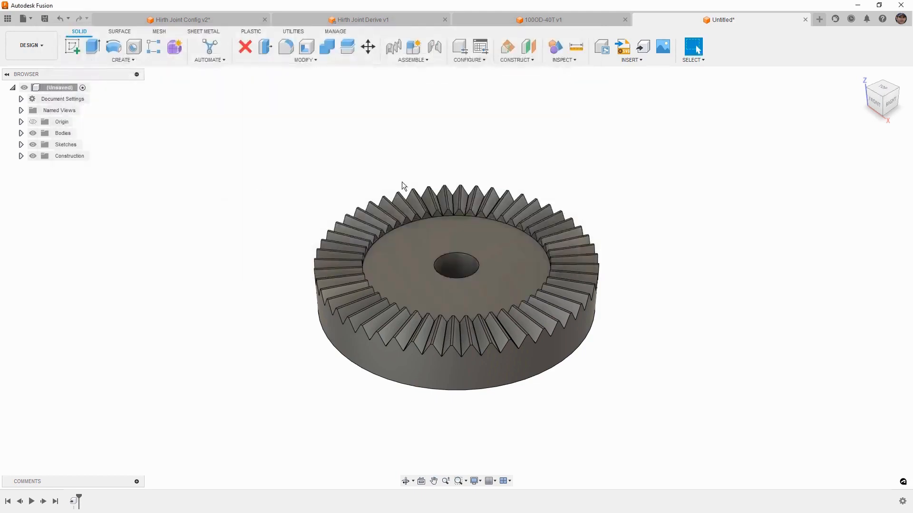
click(806, 19)
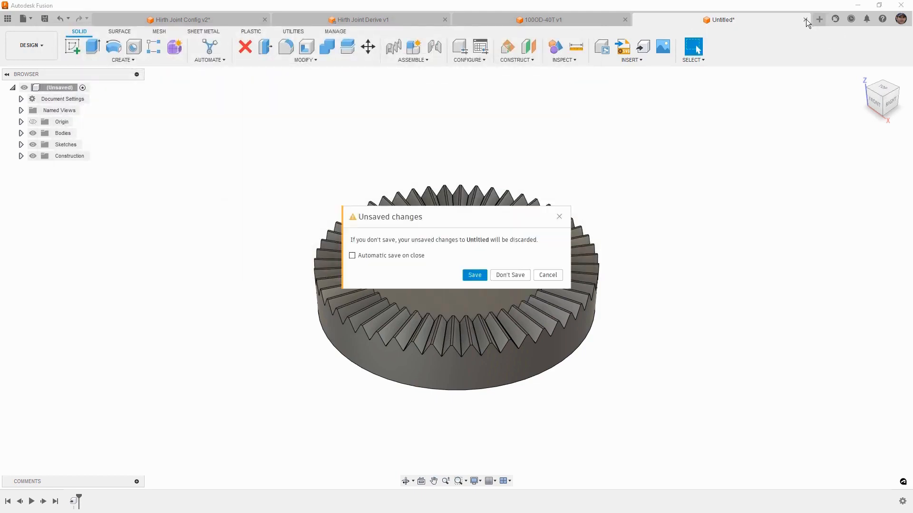
click(513, 277)
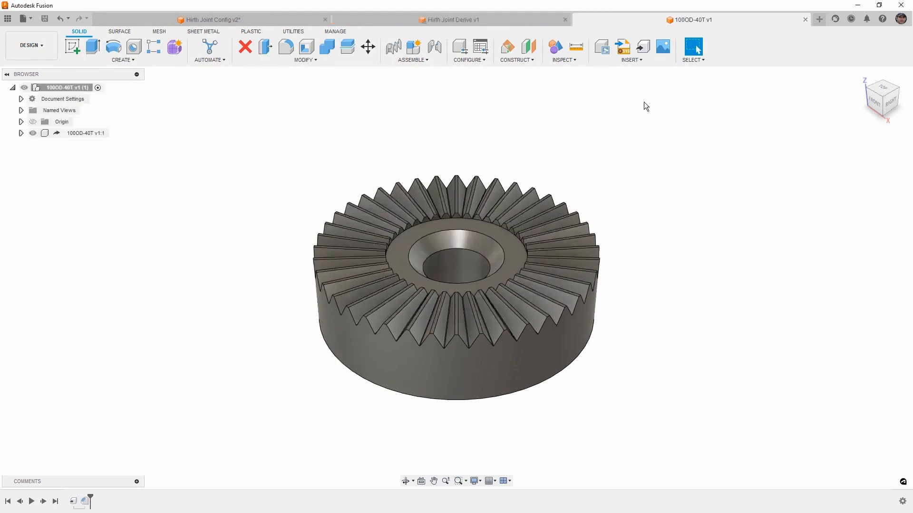
- In the Hirth Joint Config design, switch the 75OD-30T component to the 125OD-40T configuration and hide it
click(244, 21)
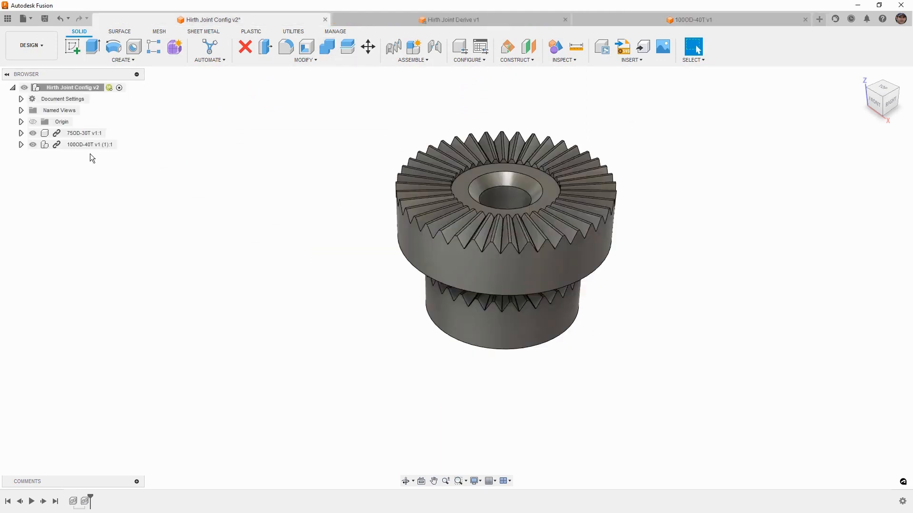
click(73, 134)
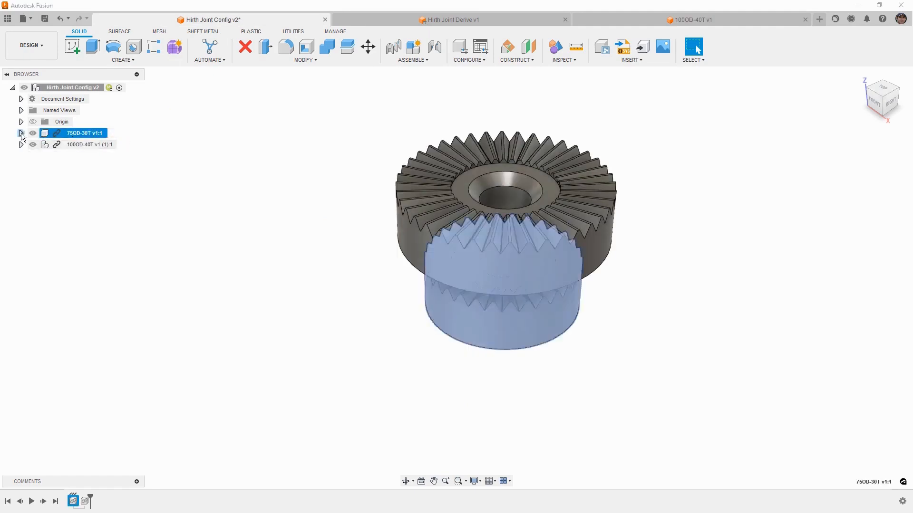
click(21, 134)
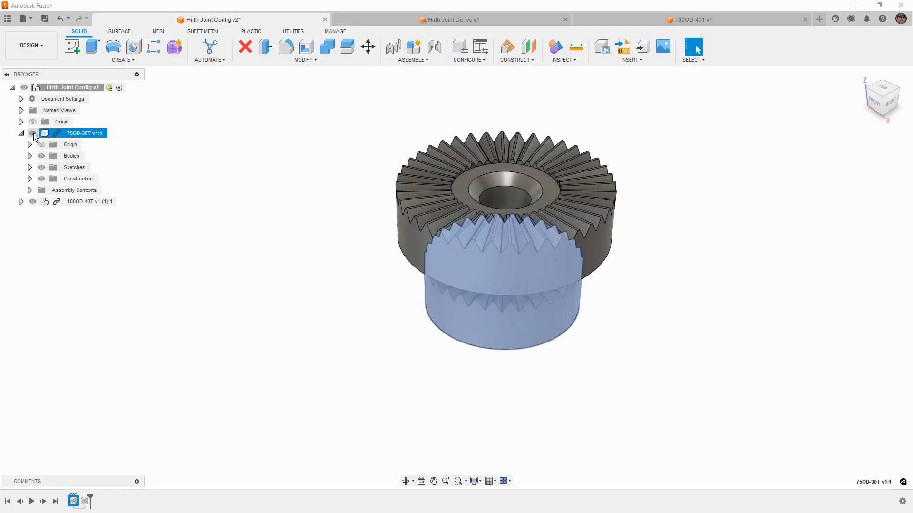
right_click(54, 135)
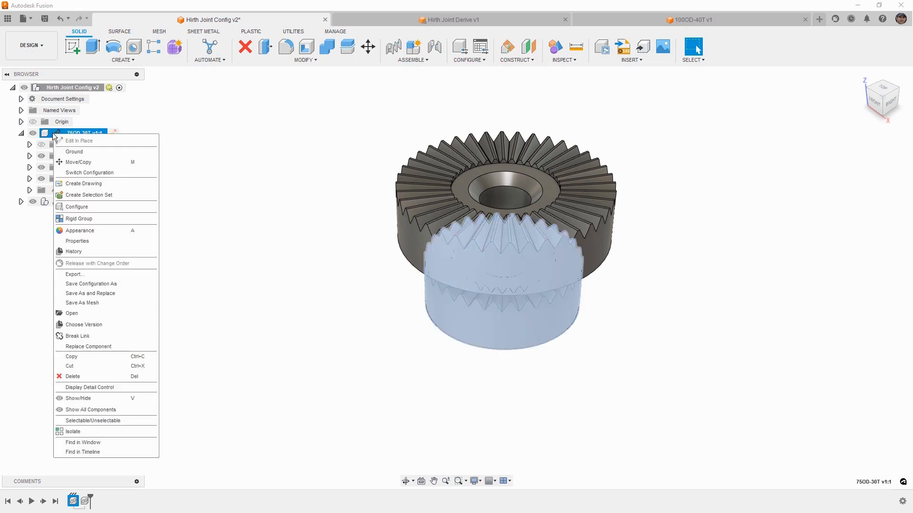
click(98, 172)
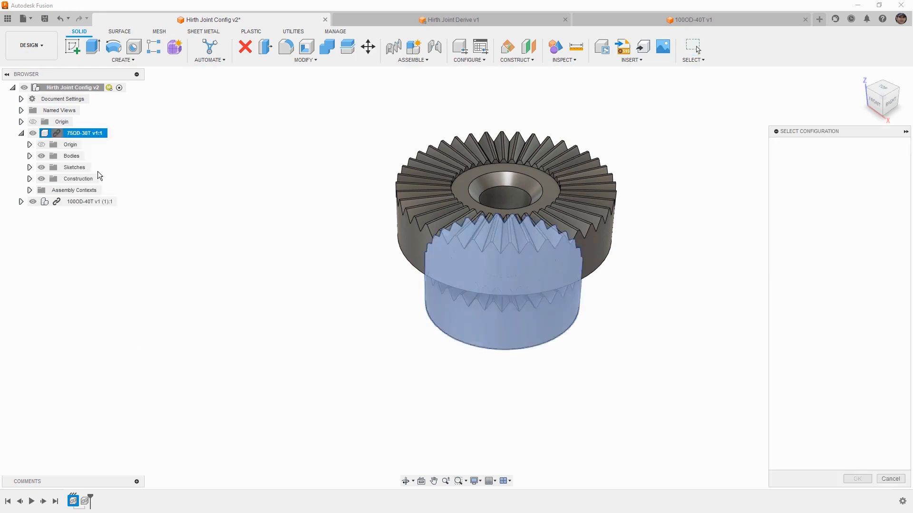
click(810, 310)
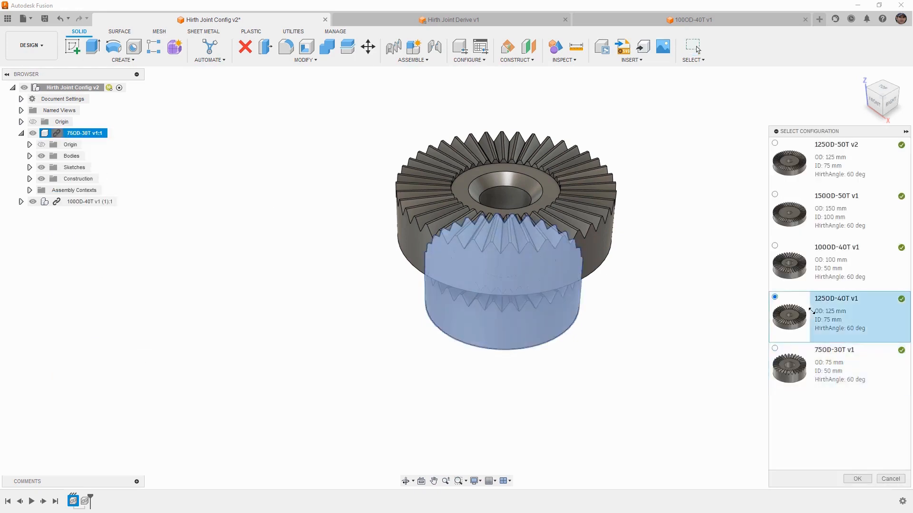
click(857, 479)
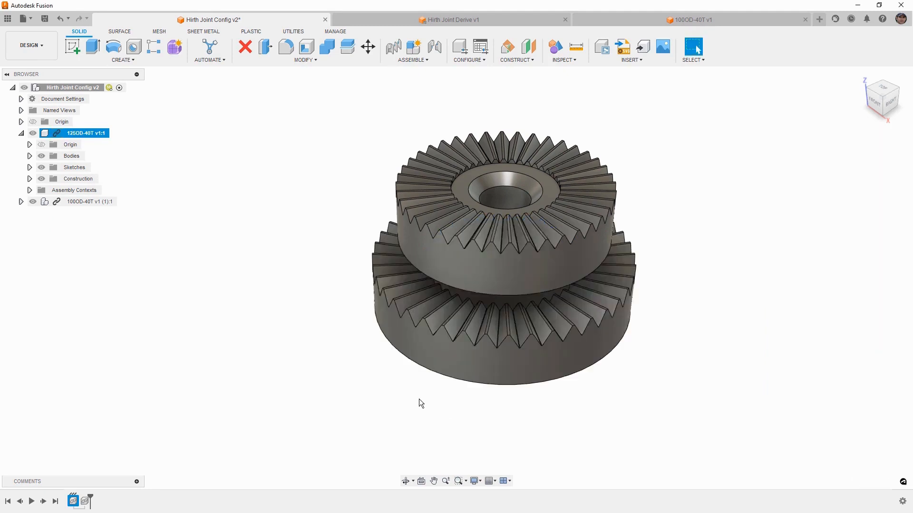
click(33, 133)
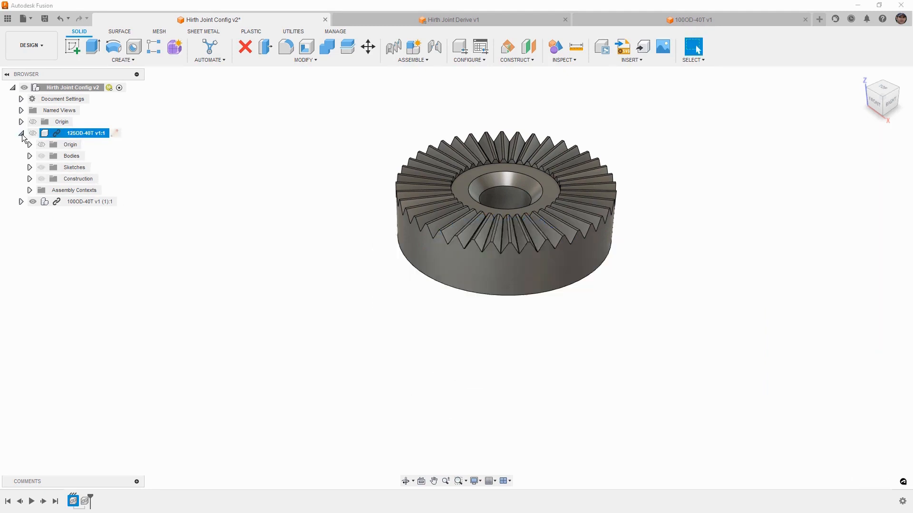
click(21, 133)
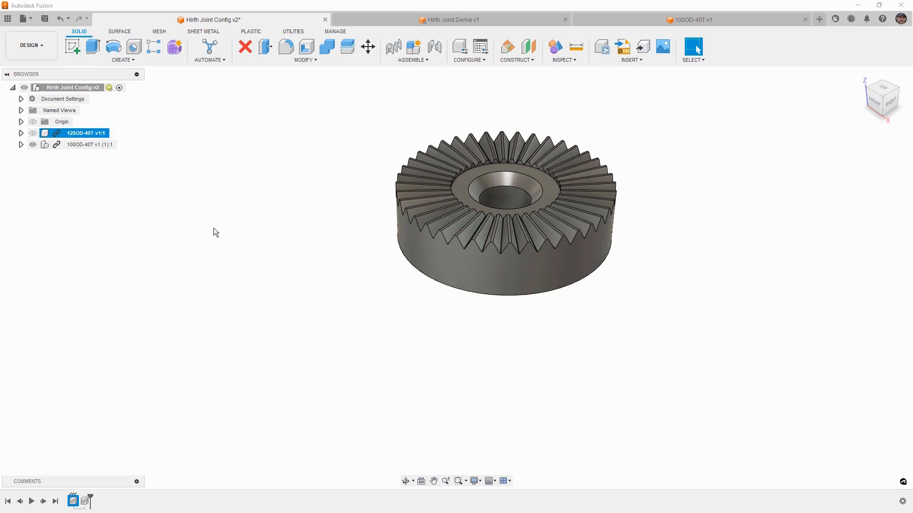
- Derive the whole Hirth Joint Derive component in its 150OD-50T configuration into a new design using the Derive Objects type
click(470, 20)
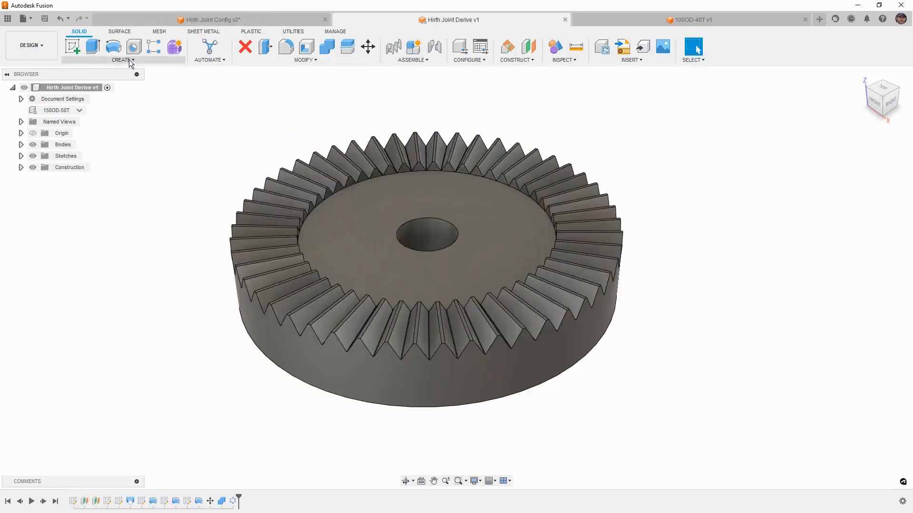
click(128, 60)
click(106, 99)
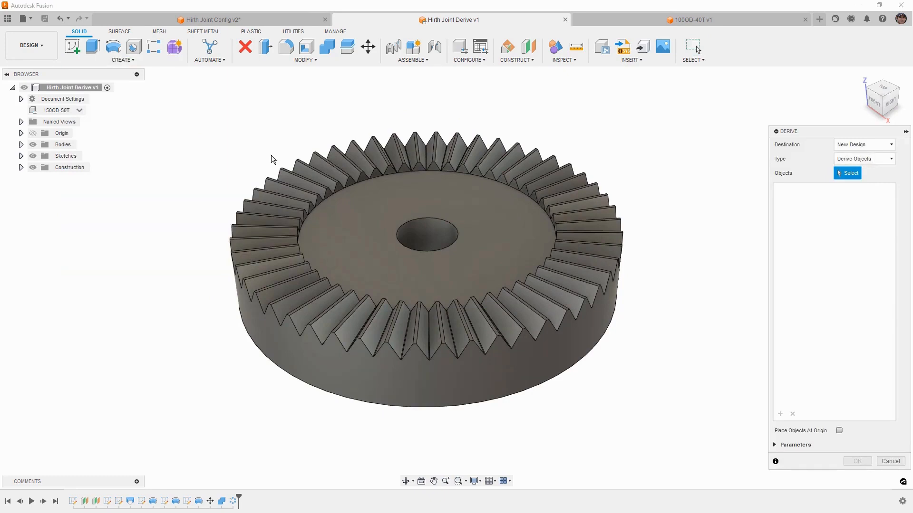
click(38, 88)
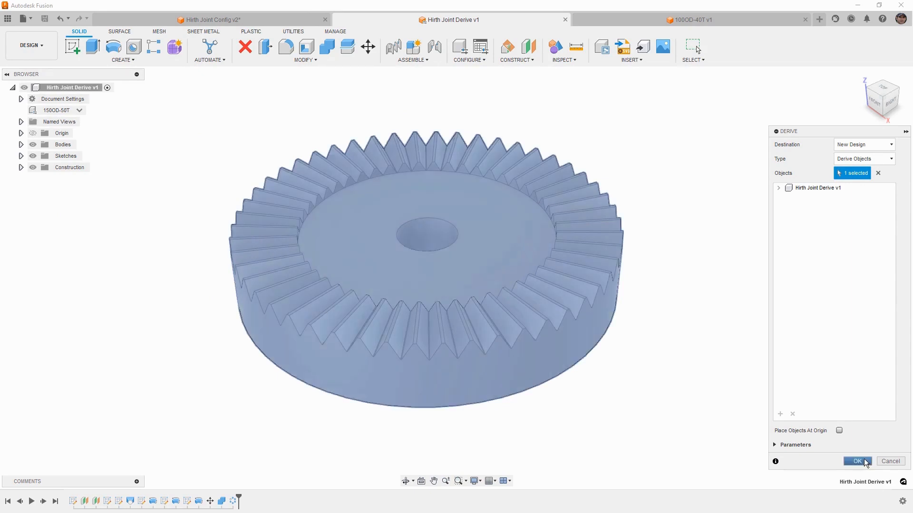
click(859, 461)
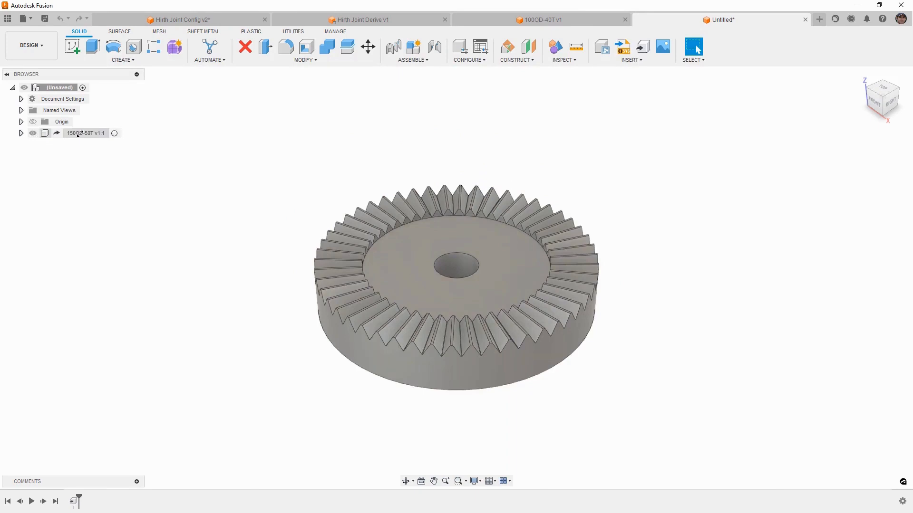
- Review the user parameters that the 150OD-50T derive brought into the new design
click(305, 60)
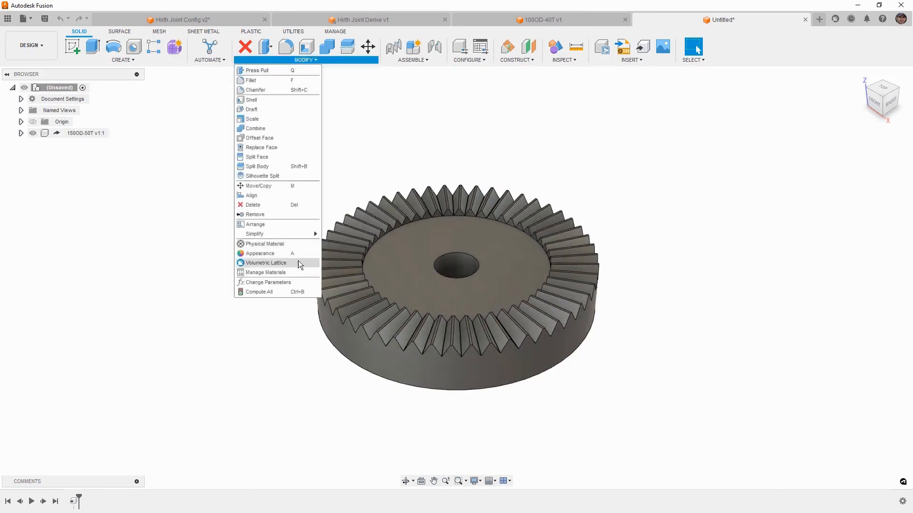
click(296, 281)
click(59, 126)
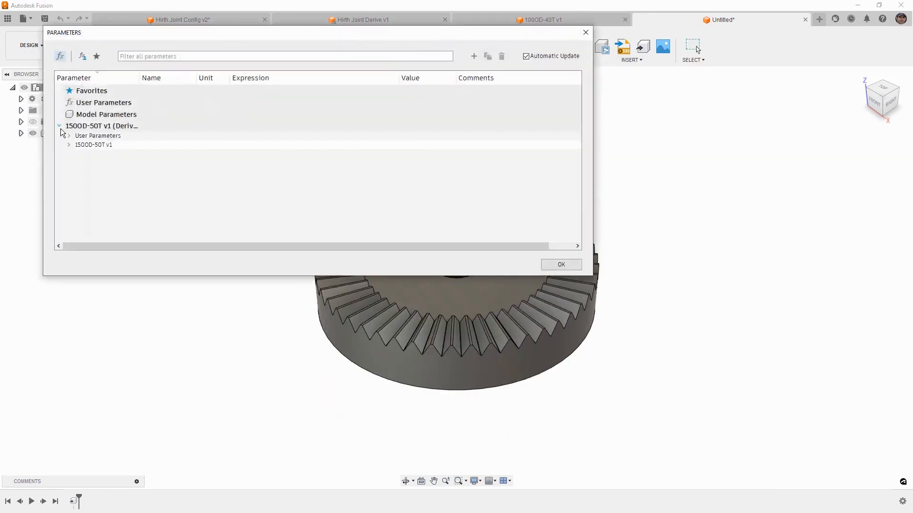
click(69, 137)
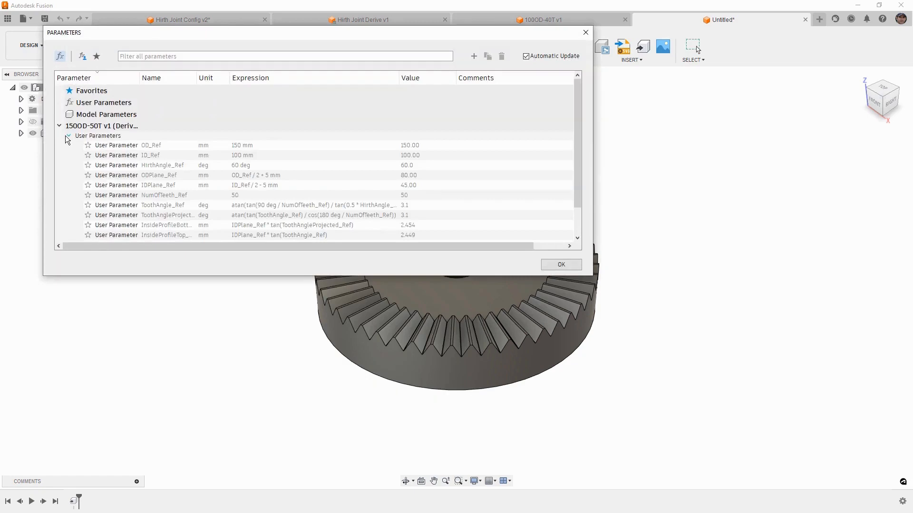
click(566, 266)
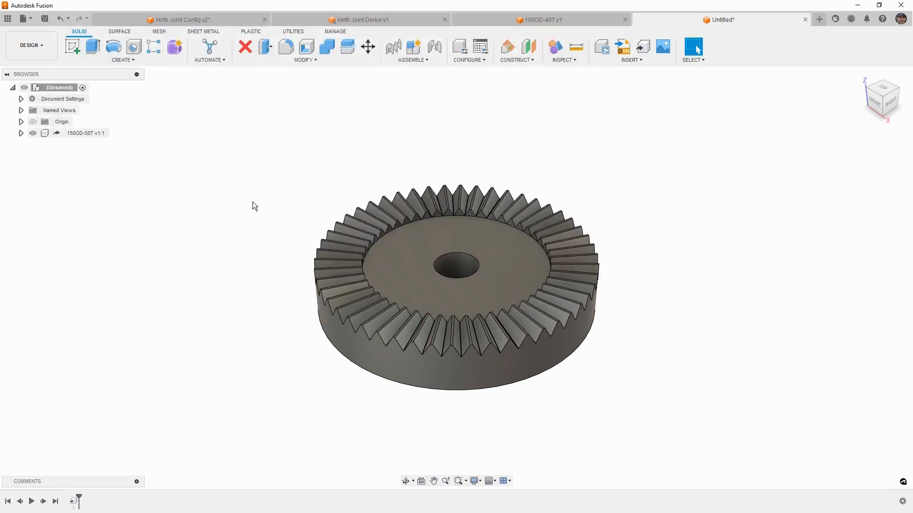